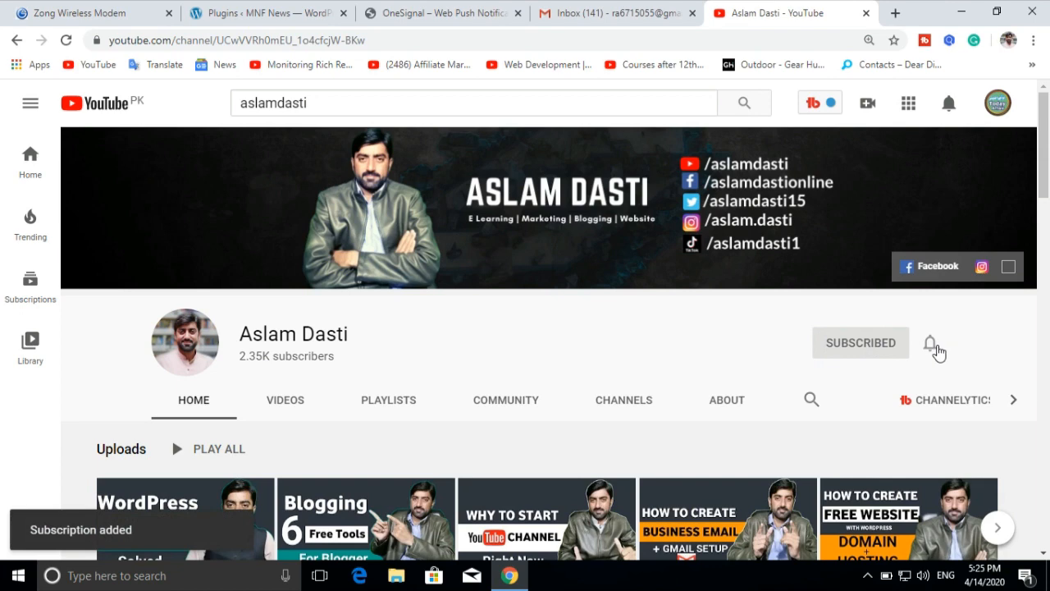
Turn on all notifications for the subscribed YouTube channel
click(936, 350)
click(870, 393)
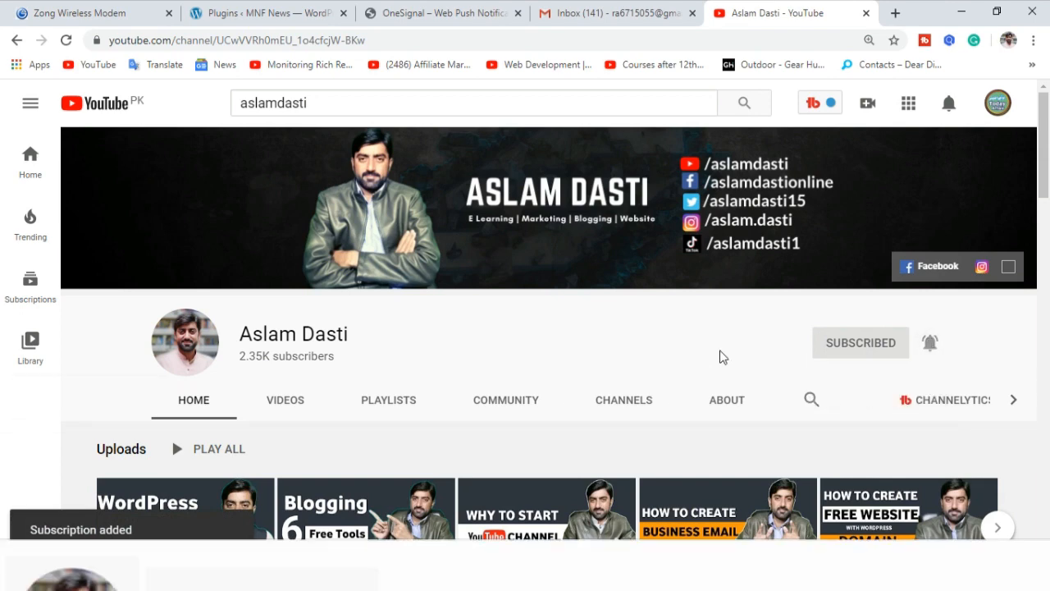
scroll(675, 331, down, 3)
scroll(675, 330, up, 3)
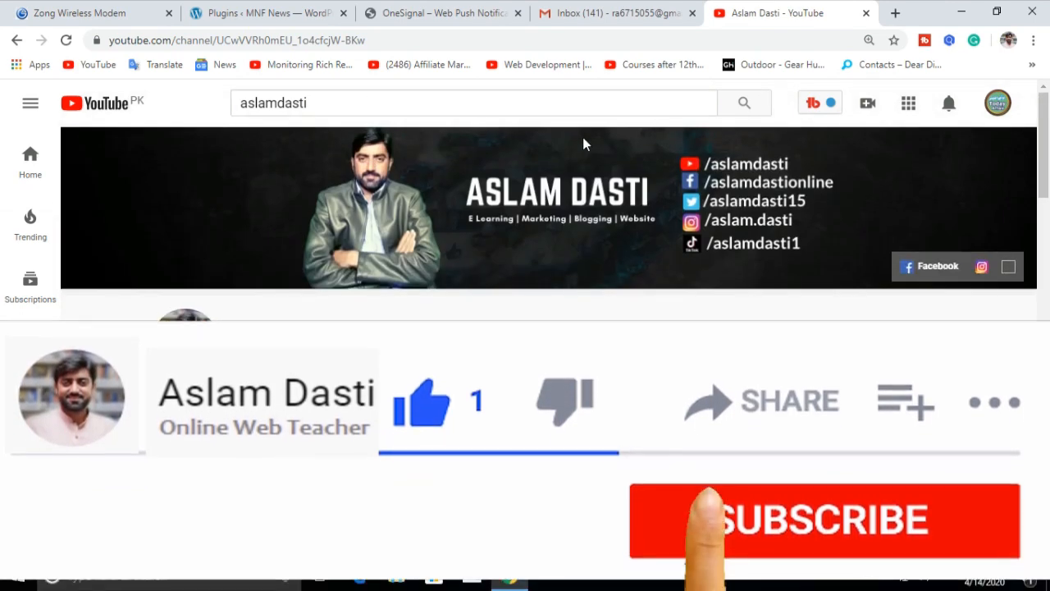
Switch to the MNF News WordPress admin and open the page for adding new plugins
click(262, 12)
key(ctrl+5)
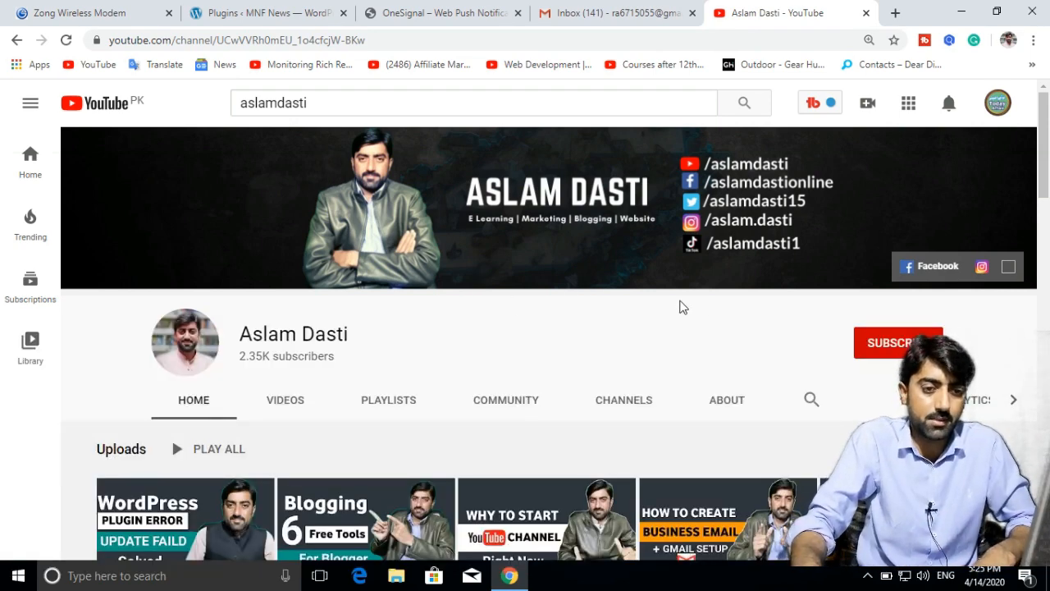
click(263, 12)
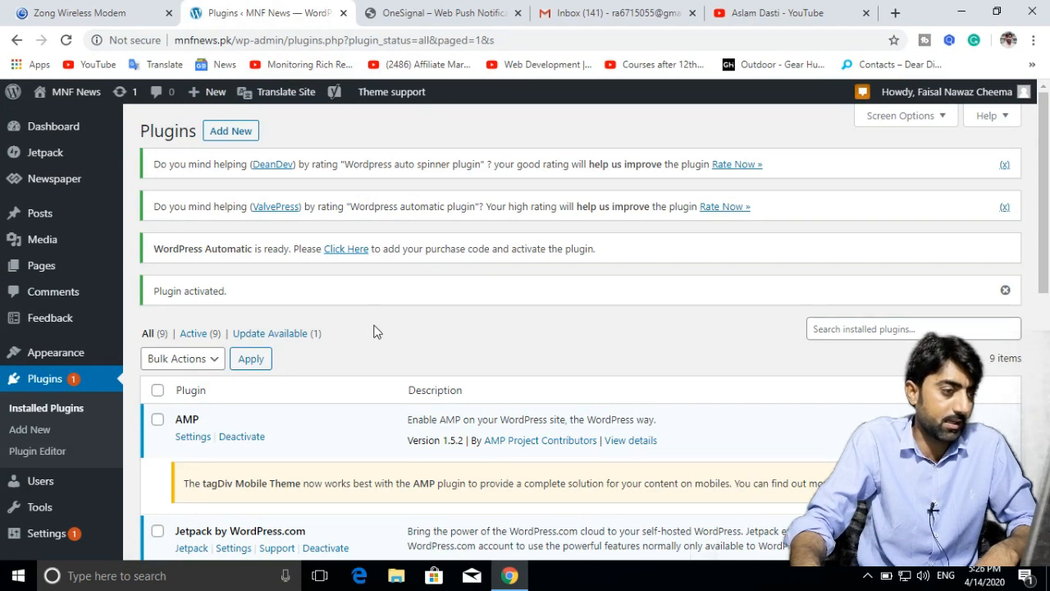
click(35, 432)
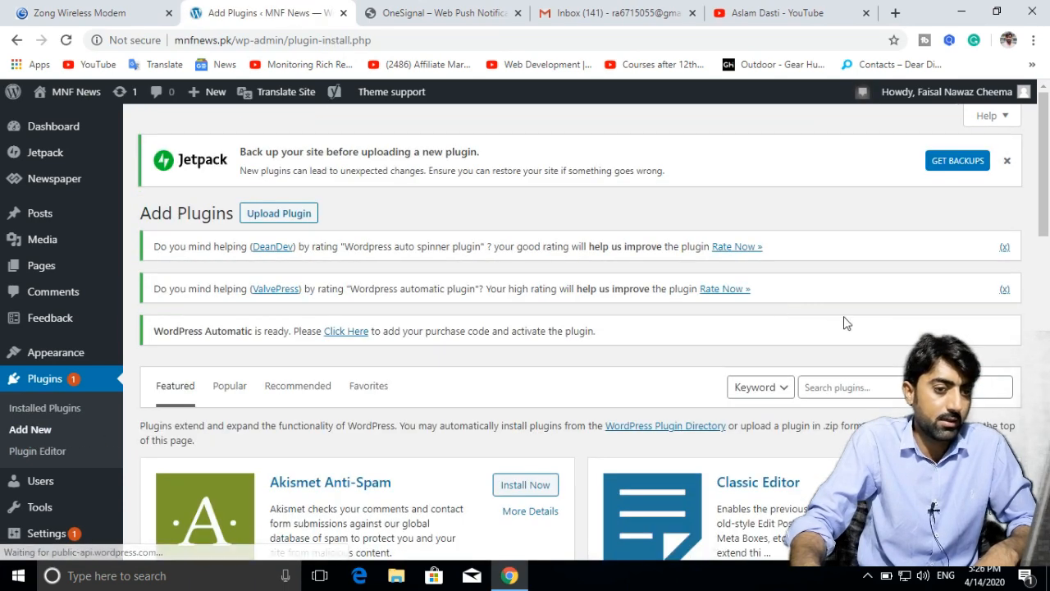
Search the plugin directory for "one signal" and look through the results
click(865, 388)
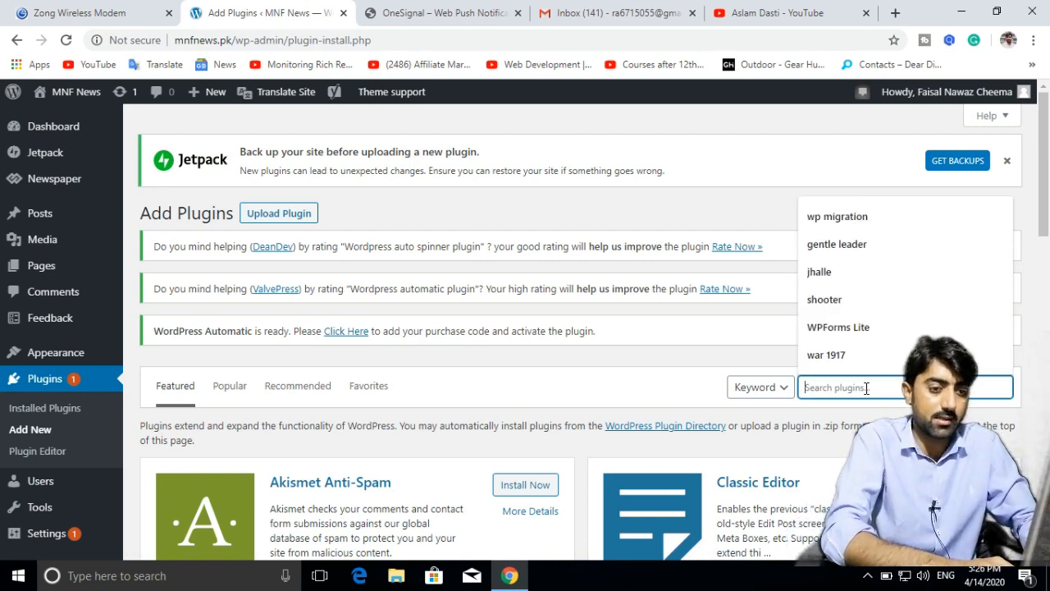
text(one signal)
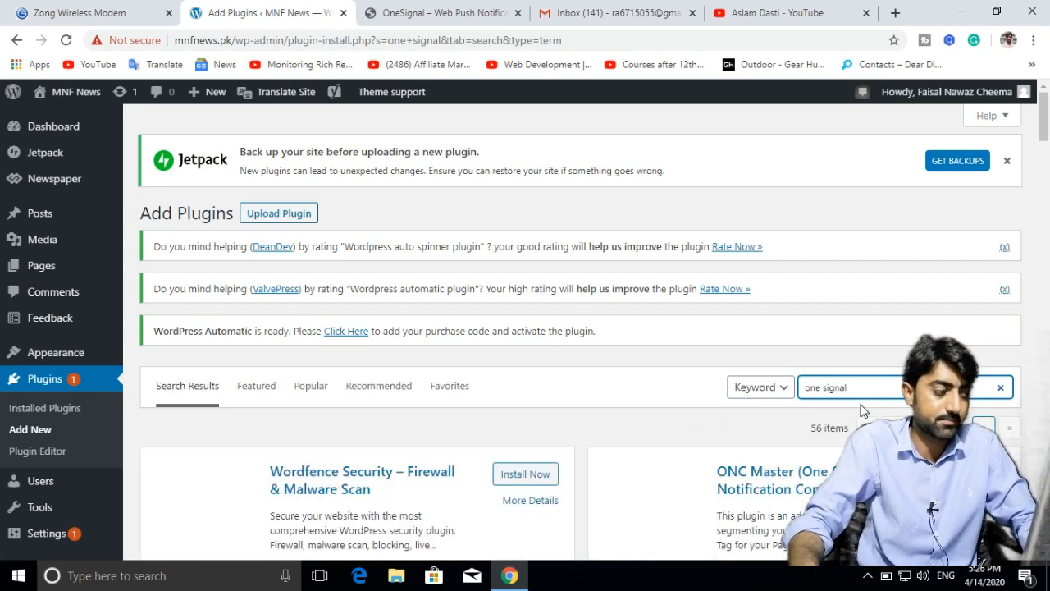
scroll(734, 394, down, 3)
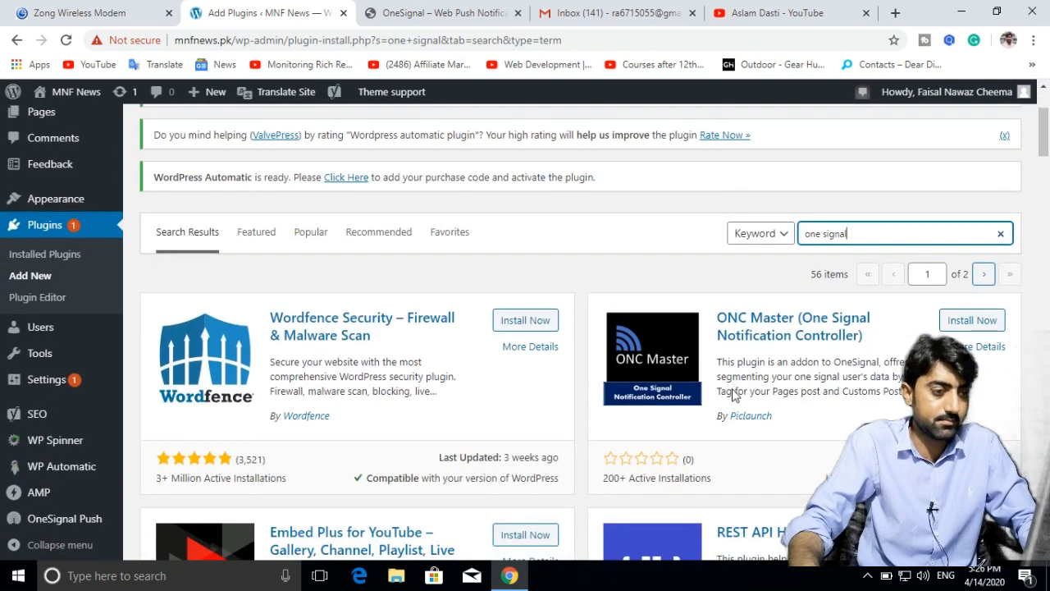
scroll(733, 393, down, 2)
scroll(734, 394, up, 4)
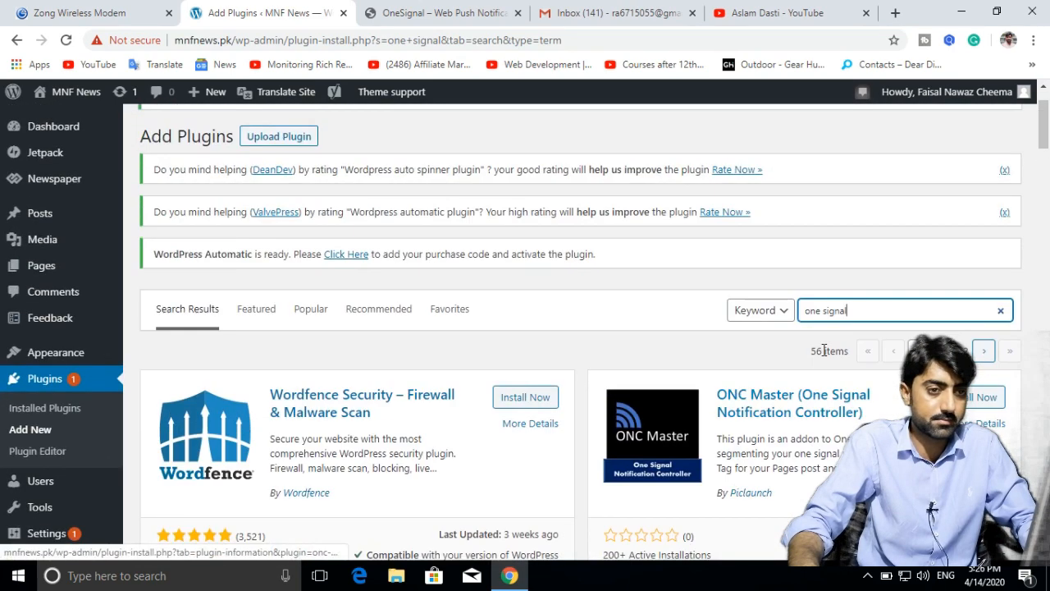
Change the plugin search to "onesignal notification" and find the OneSignal – Web Push Notifications plugin
key(Left)
key(Left)
key(Left)
key(Left)
key(Left)
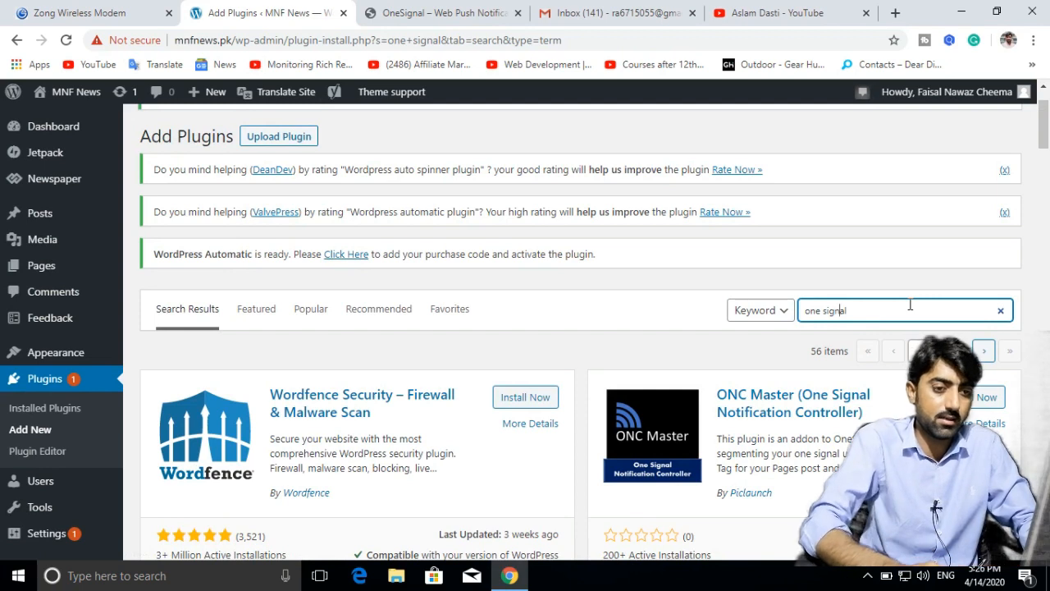
key(BackSpace)
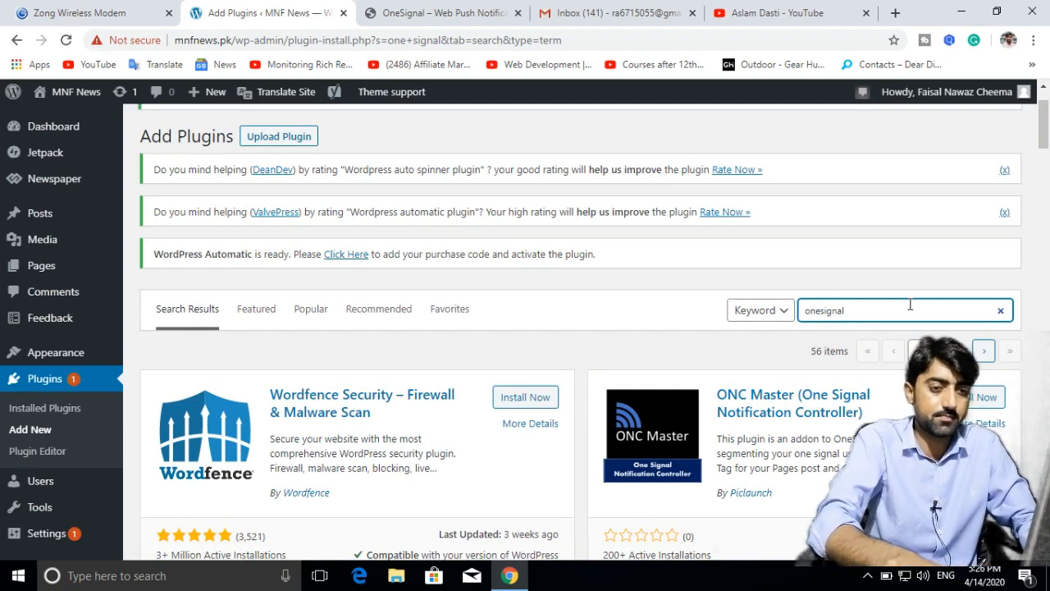
key(End)
text(no)
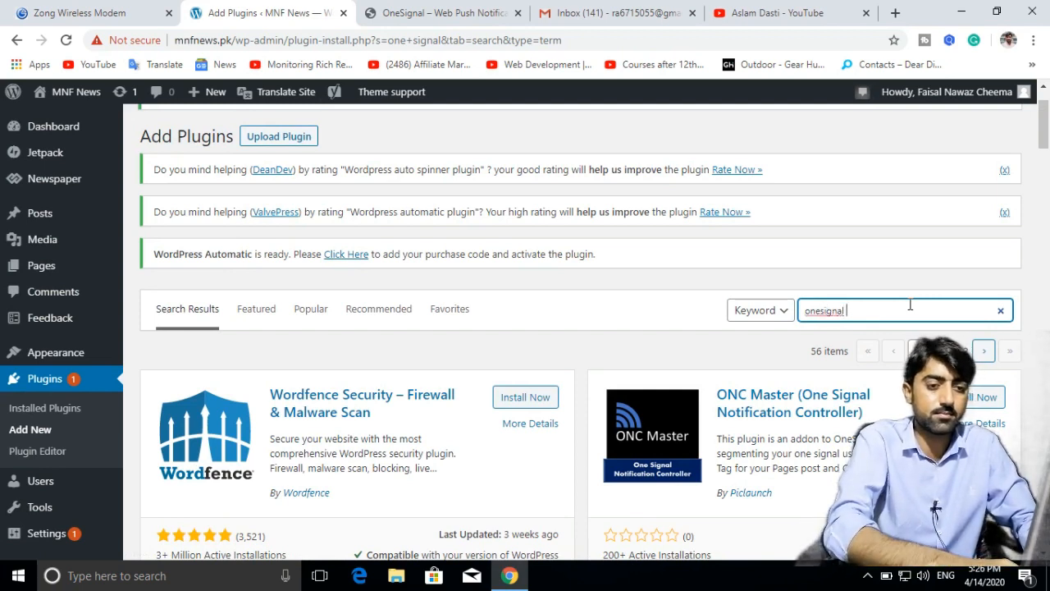
text(tification)
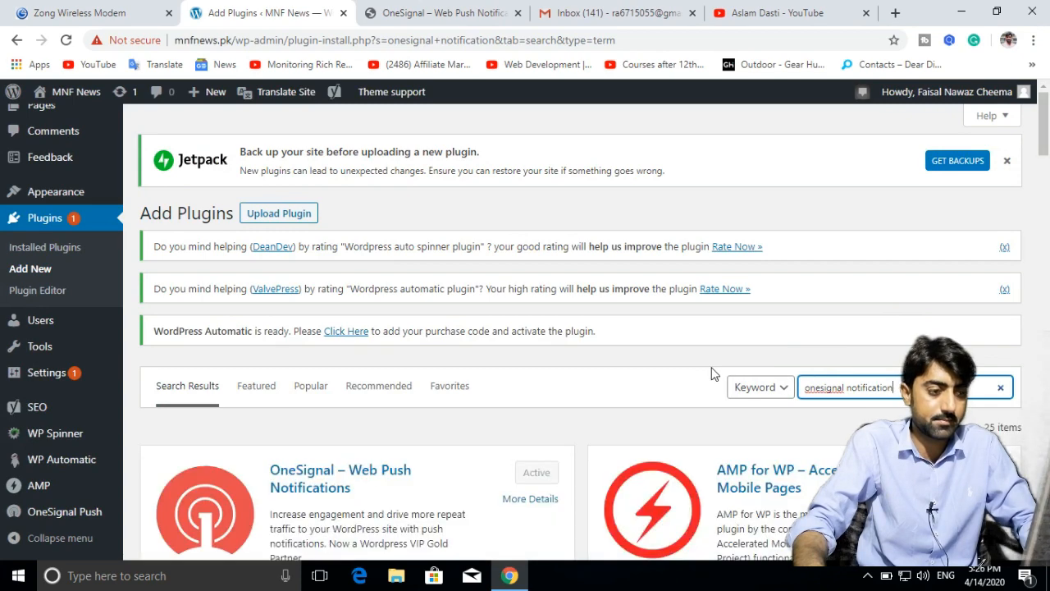
scroll(713, 370, down, 2)
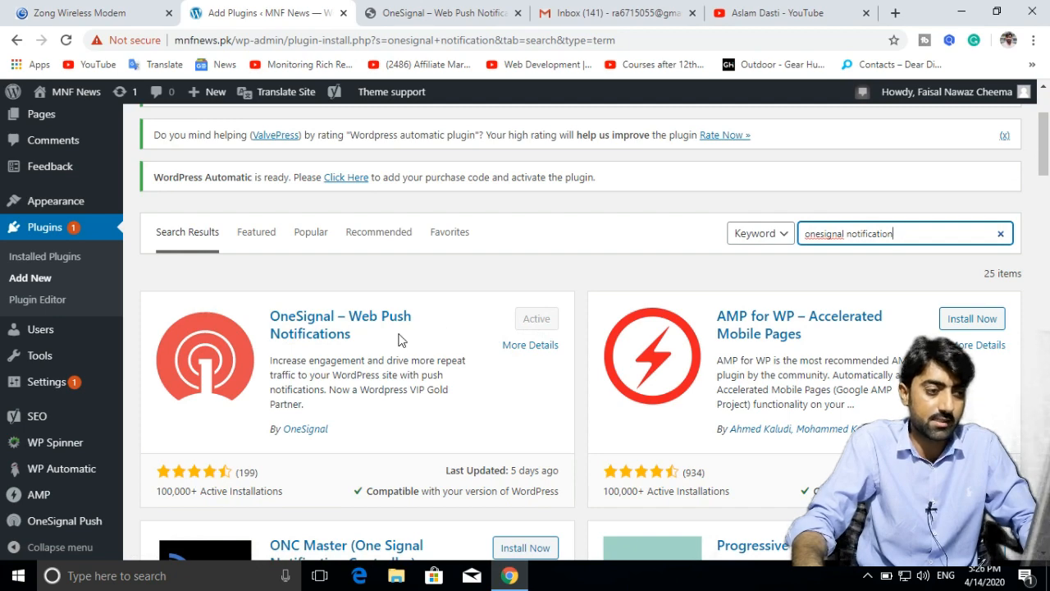
scroll(399, 340, down, 2)
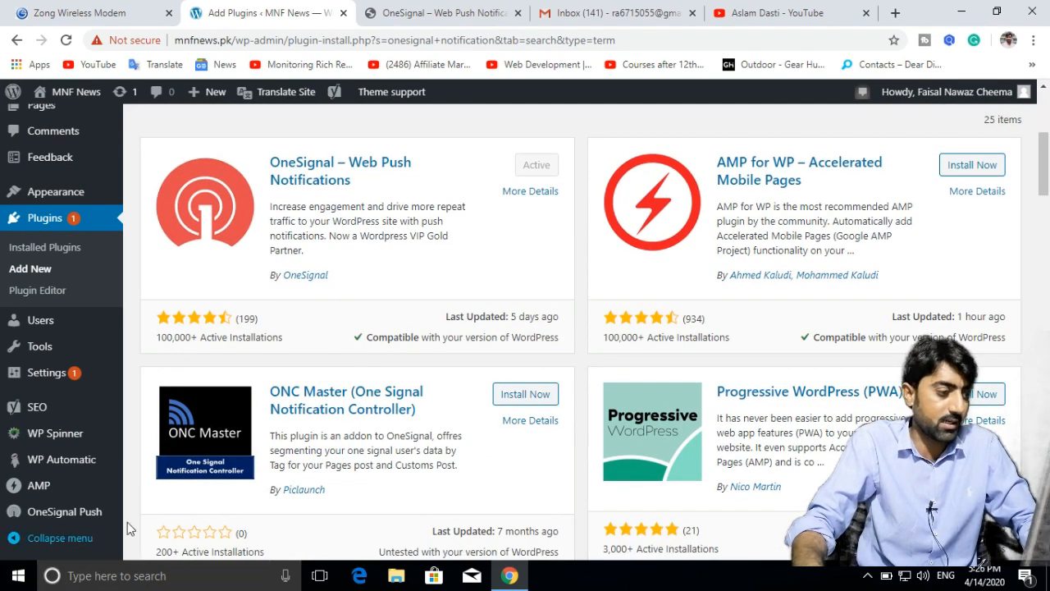
Open the OneSignal Push plugin page, follow its setup link to the OneSignal website and open the sign-up form
click(80, 522)
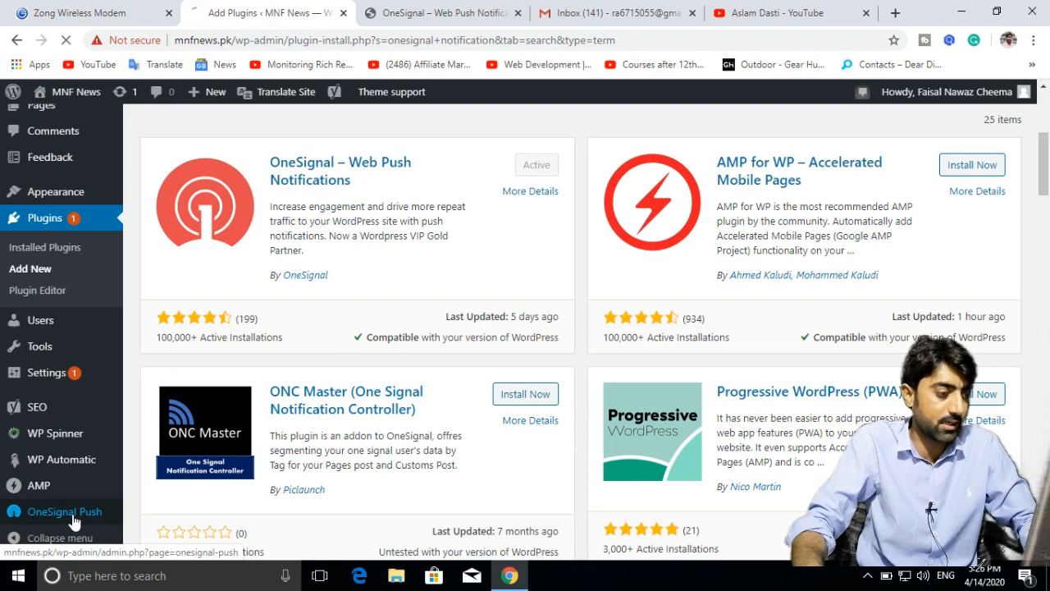
scroll(502, 399, down, 4)
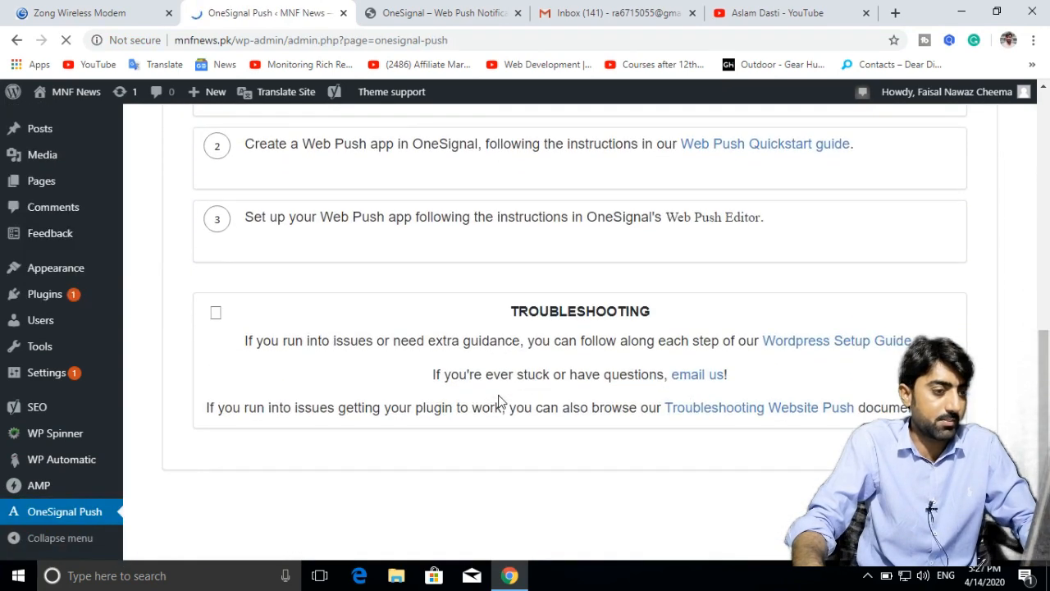
scroll(502, 401, up, 5)
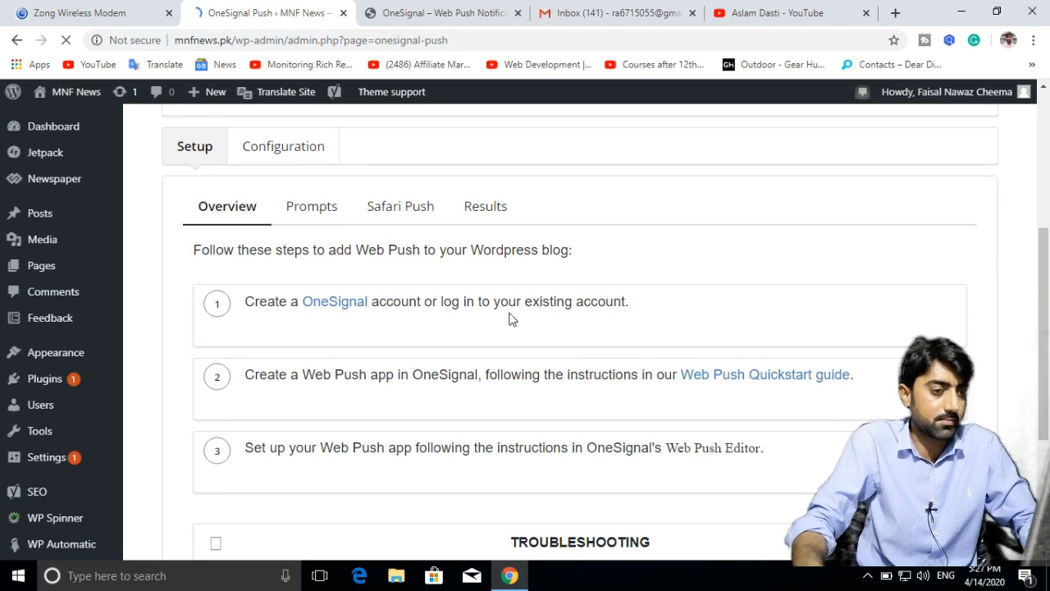
click(312, 306)
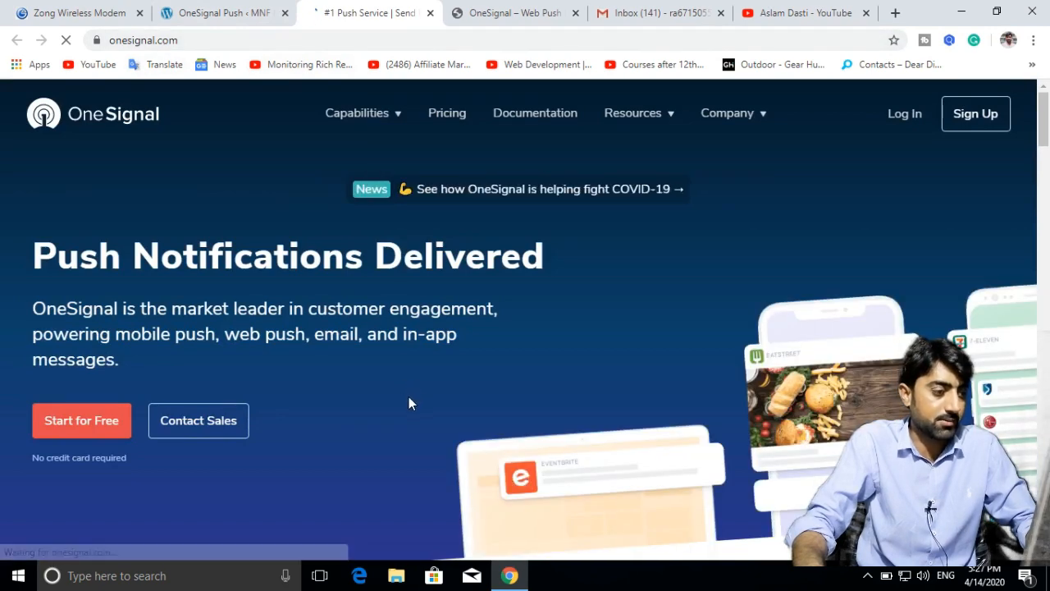
scroll(405, 399, down, 1)
scroll(405, 407, up, 1)
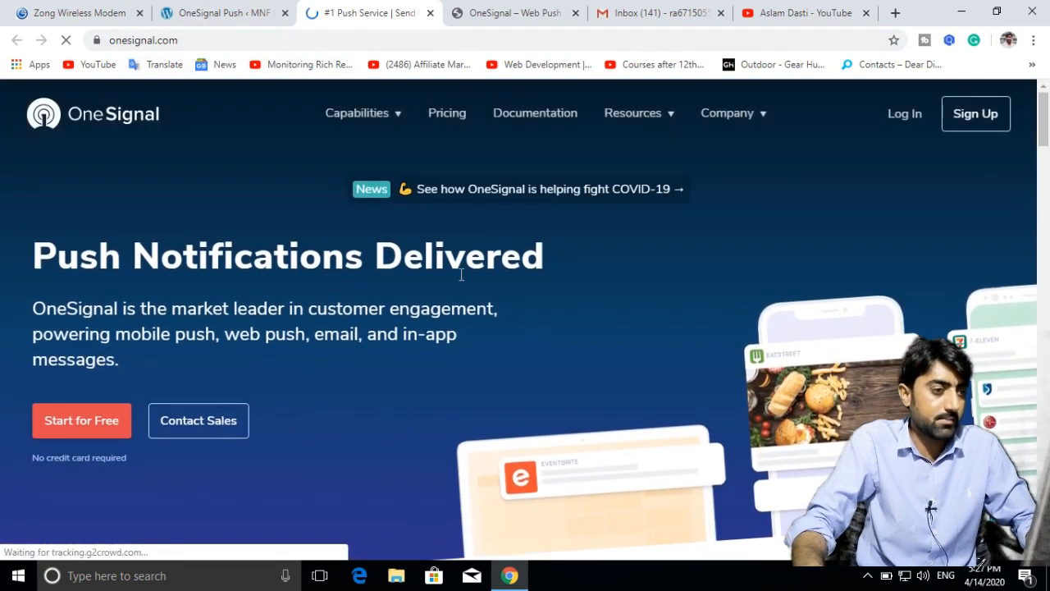
click(968, 121)
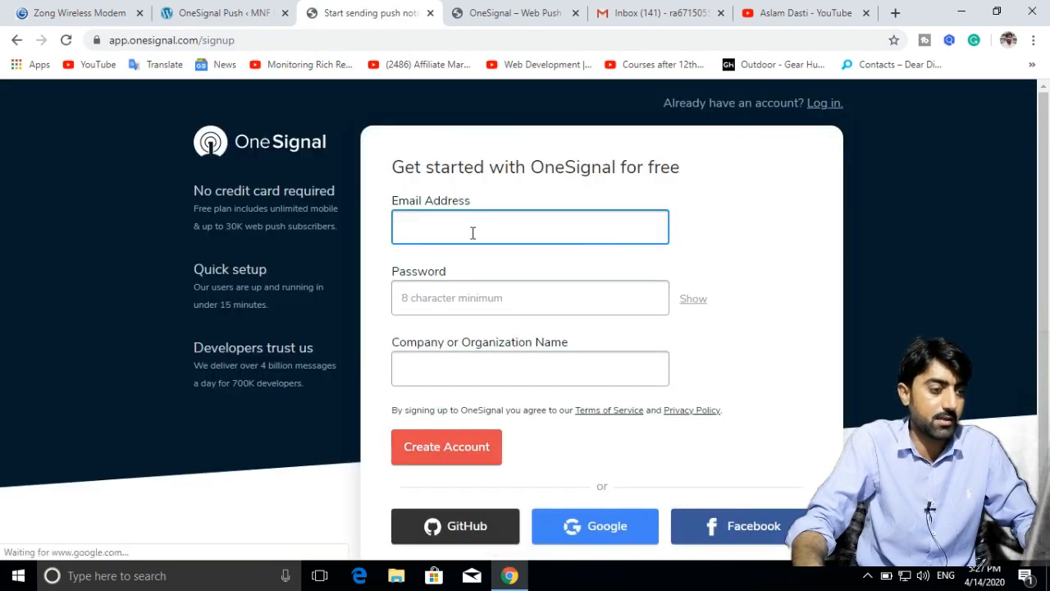
Create the OneSignal account with the email address, account password and organization name mnfnews, and decline saving the password in the browser
key(ctrl+v)
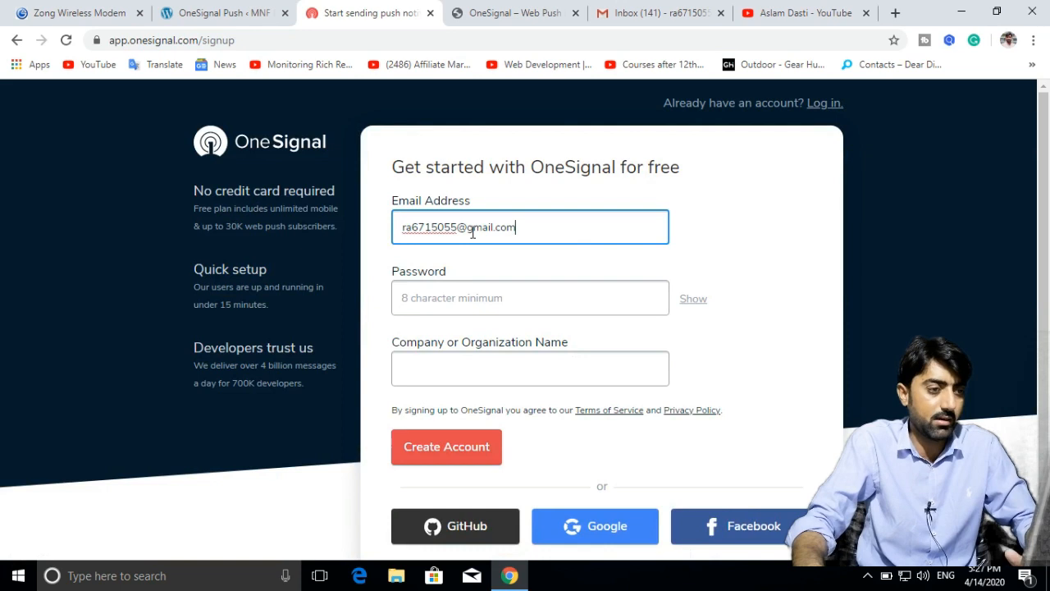
click(485, 301)
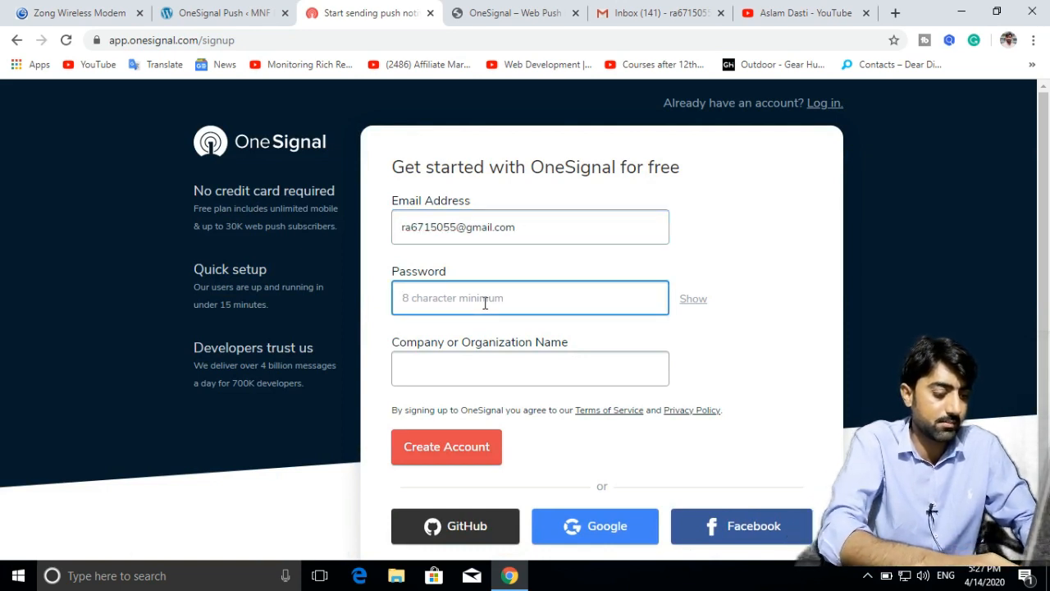
text(a)
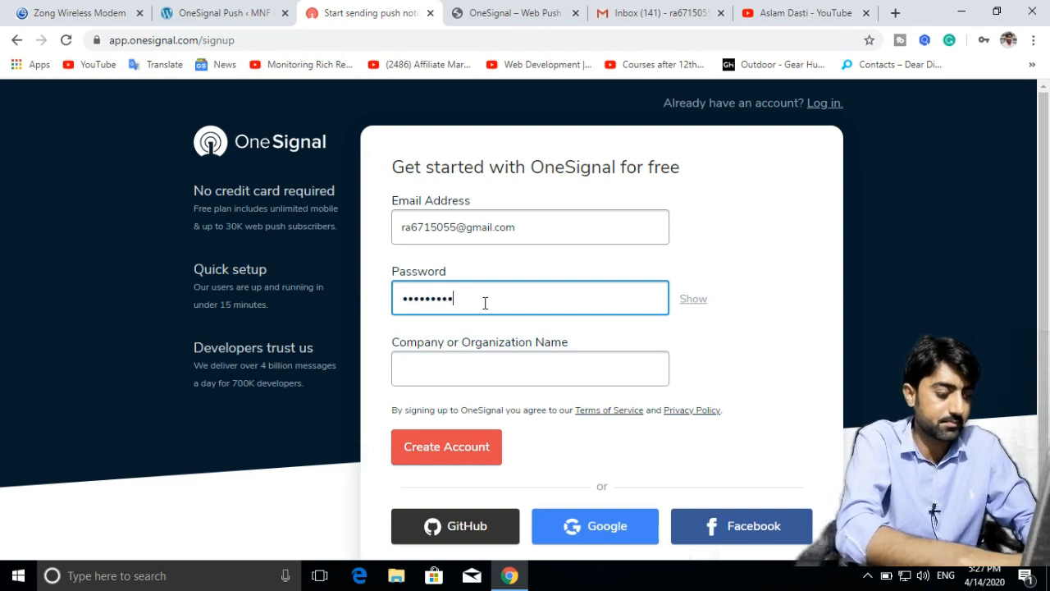
click(472, 371)
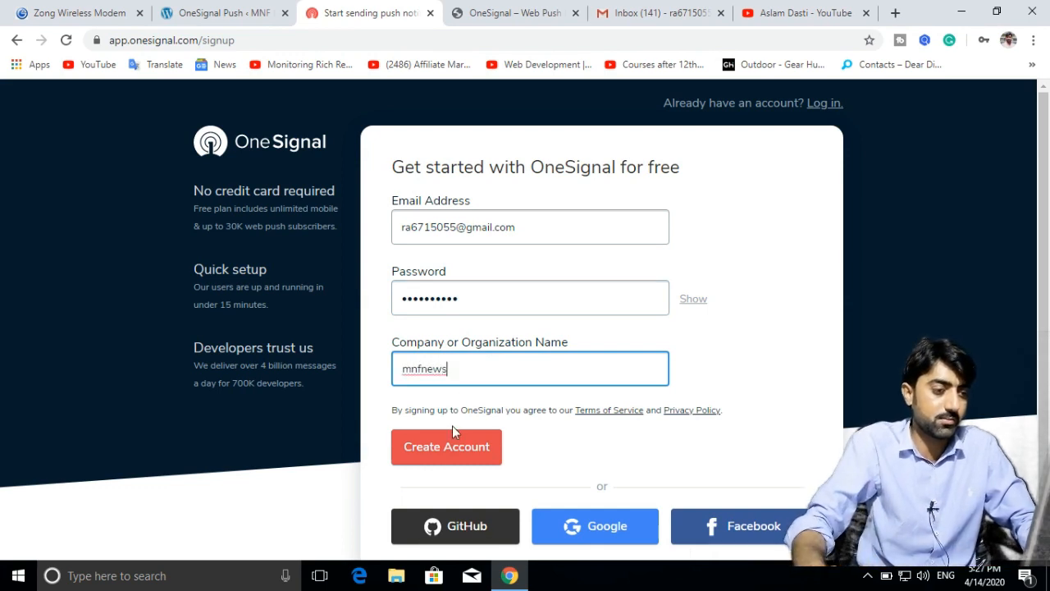
click(443, 458)
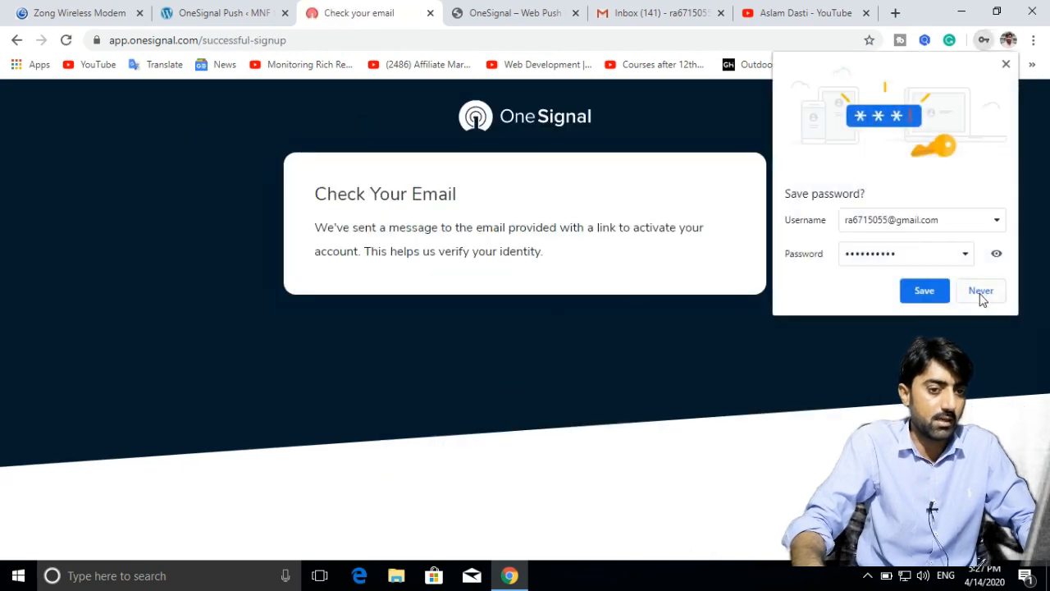
click(981, 292)
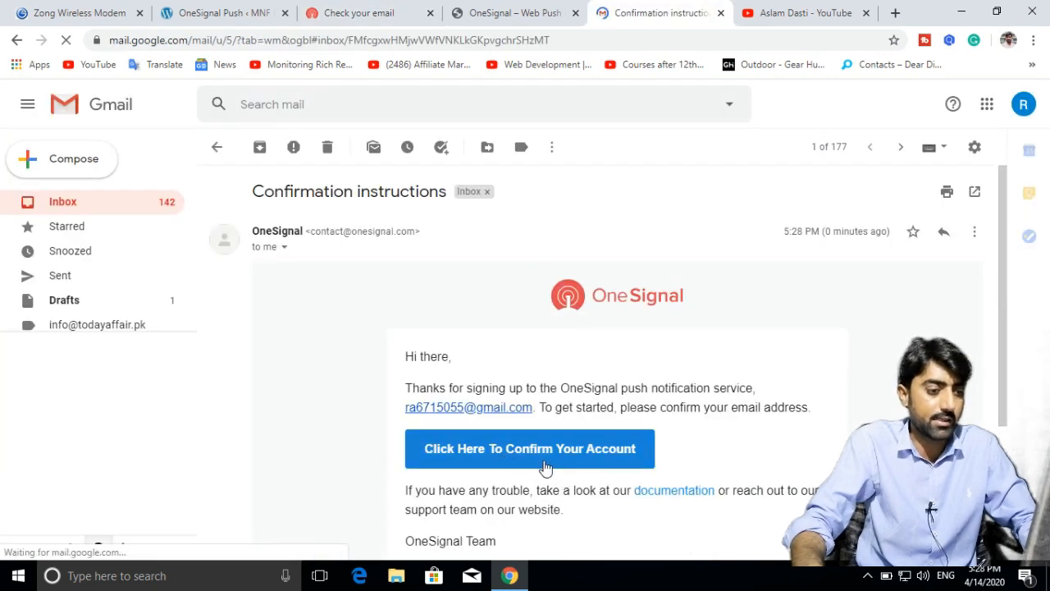
Confirm the OneSignal account from the Gmail message and continue the mnfnews app setup with Web Push as its platform
click(551, 456)
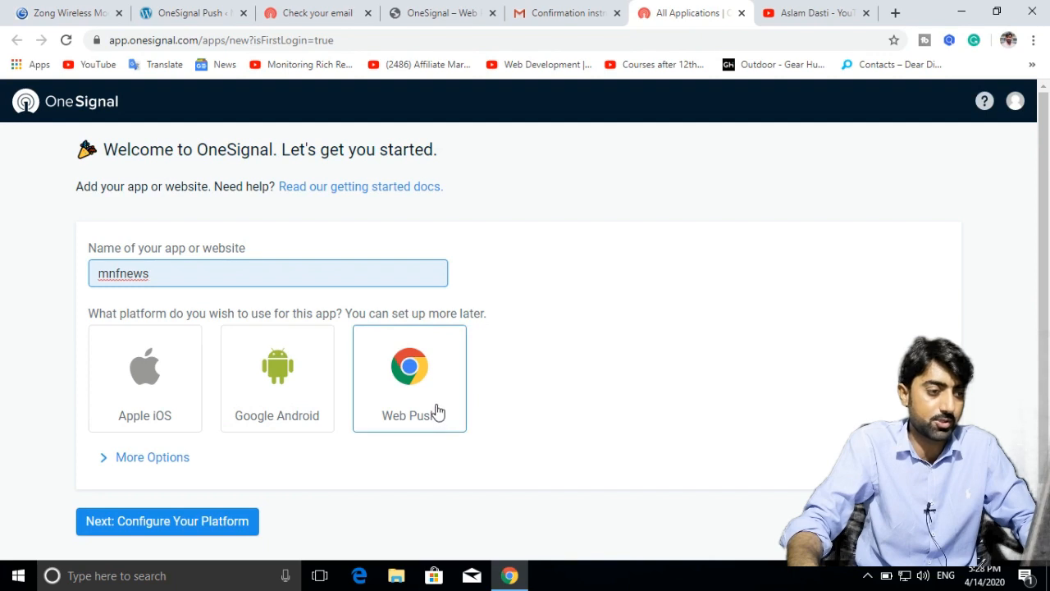
click(386, 403)
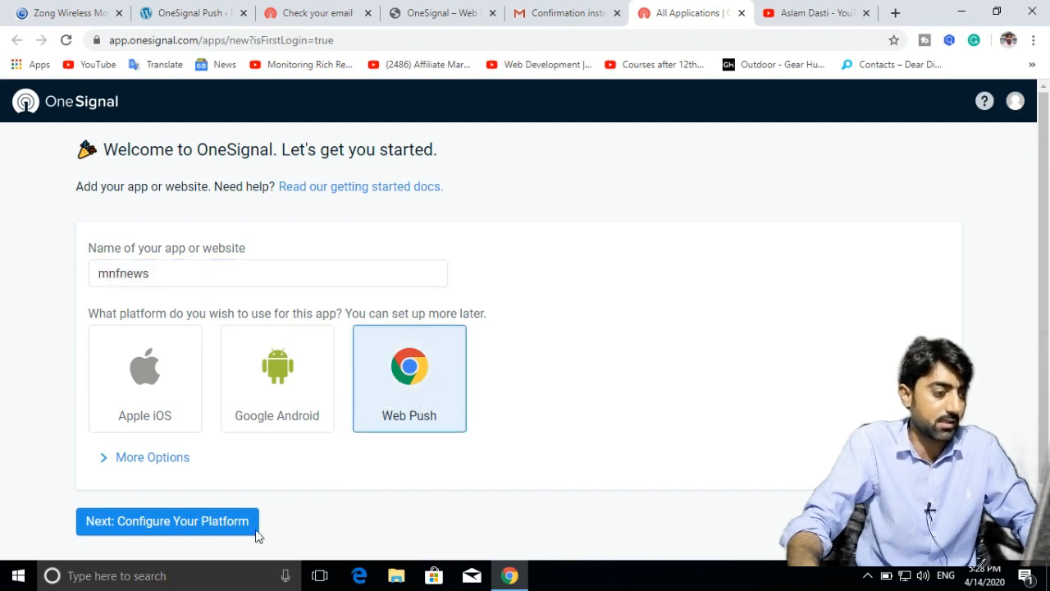
click(184, 528)
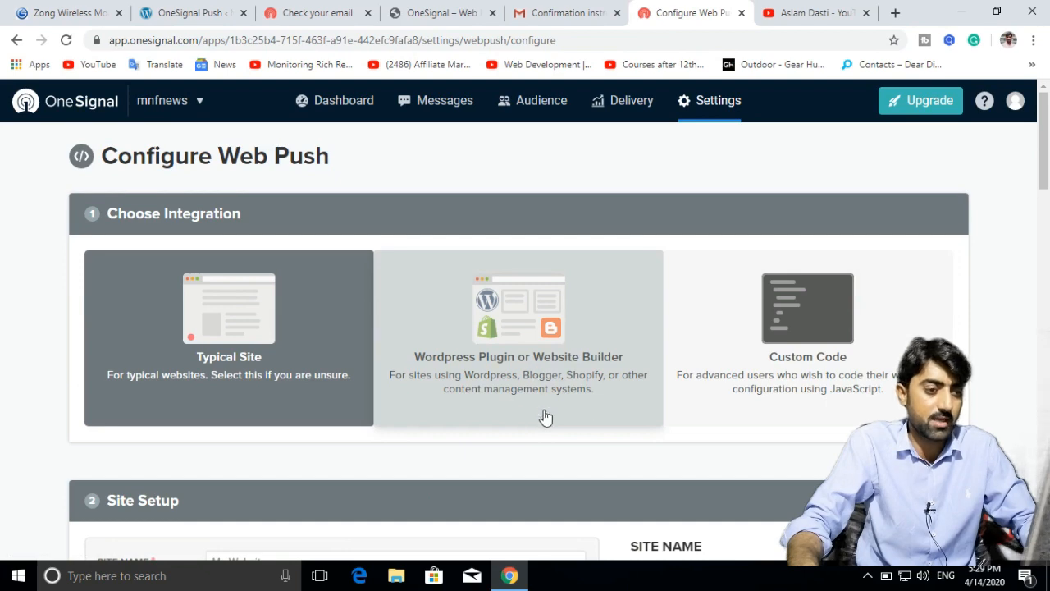
Choose the Wordpress Plugin or Website Builder integration and select WordPress as the website builder
click(521, 336)
scroll(520, 338, down, 3)
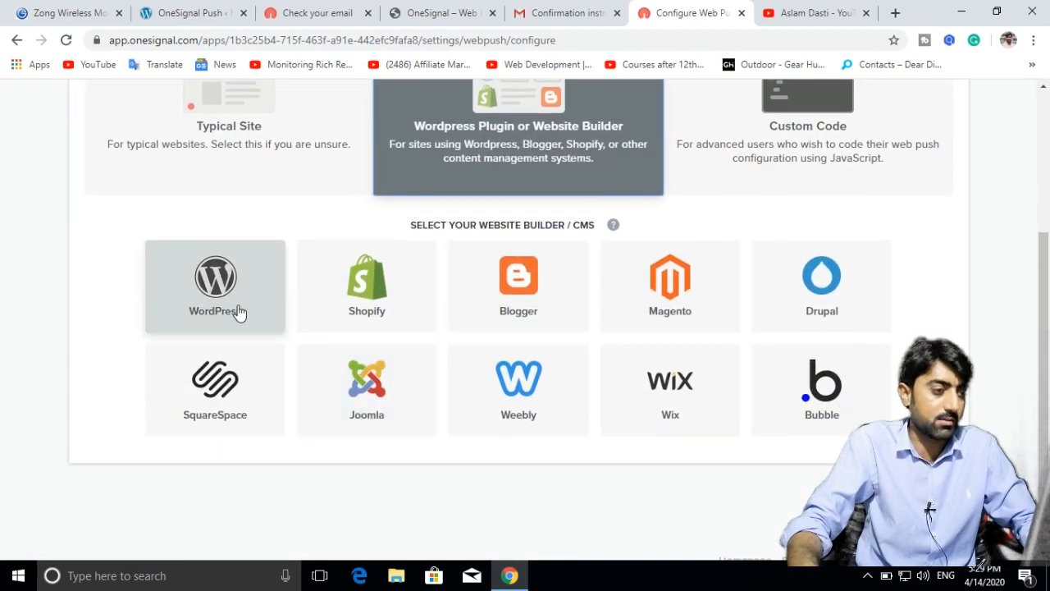
click(231, 315)
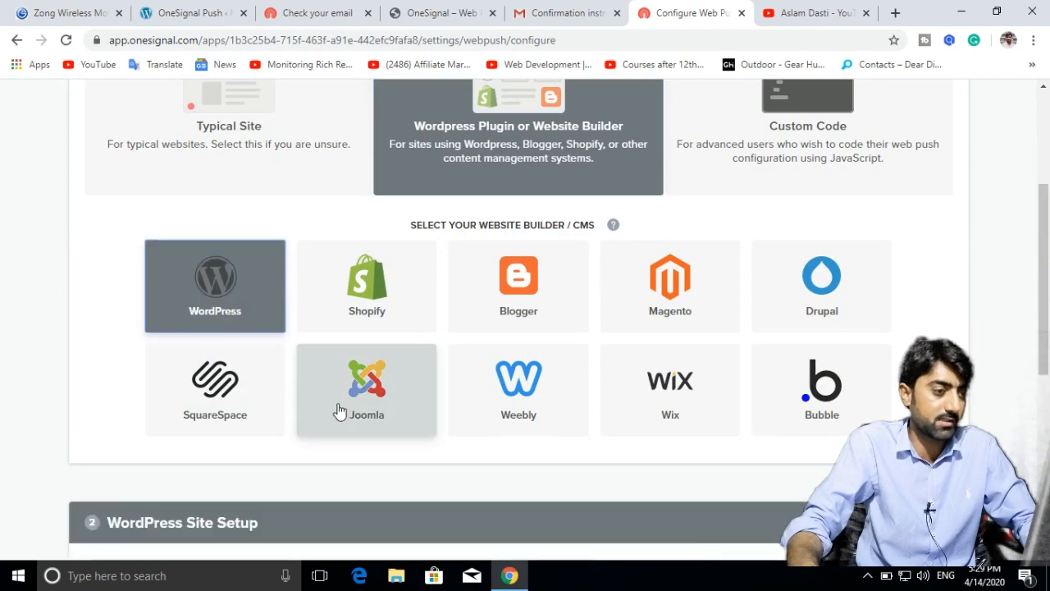
Enter MNF NEWS as the site name in the WordPress Site Setup section
scroll(375, 417, down, 3)
scroll(477, 418, down, 1)
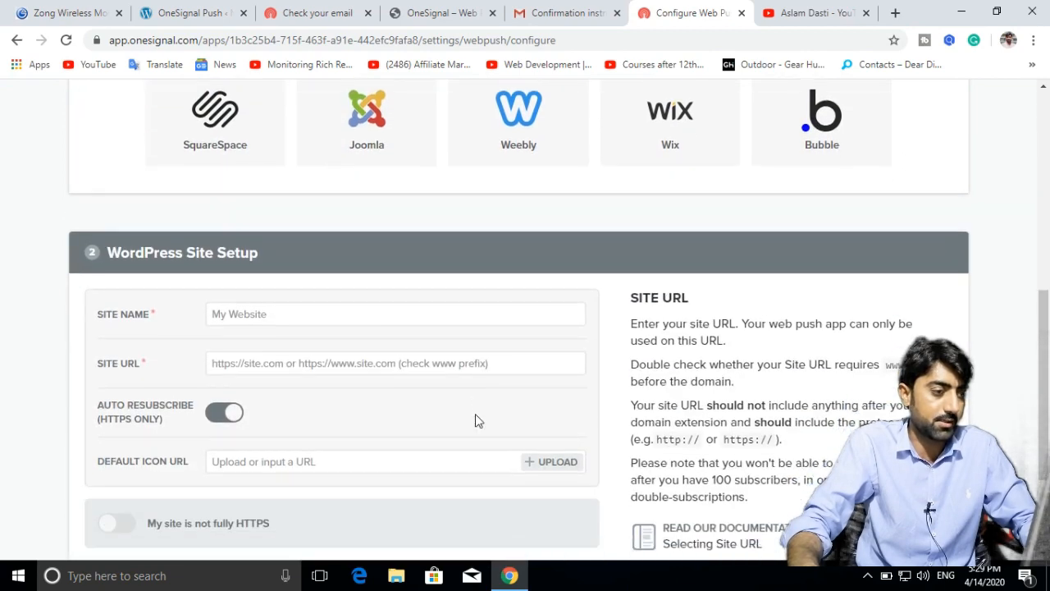
click(308, 277)
text(MNF NEWS)
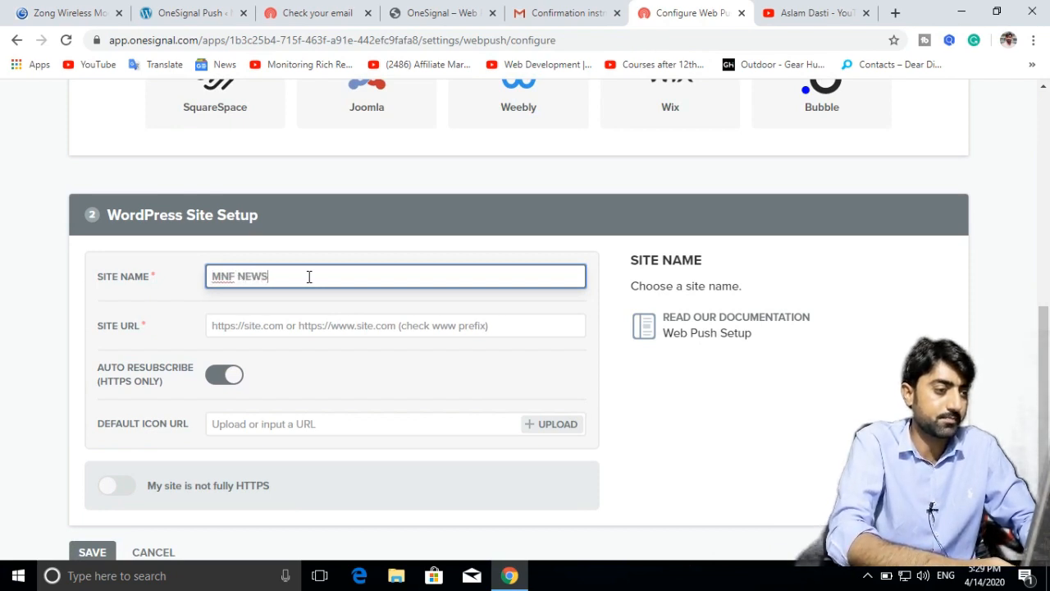
key(Tab)
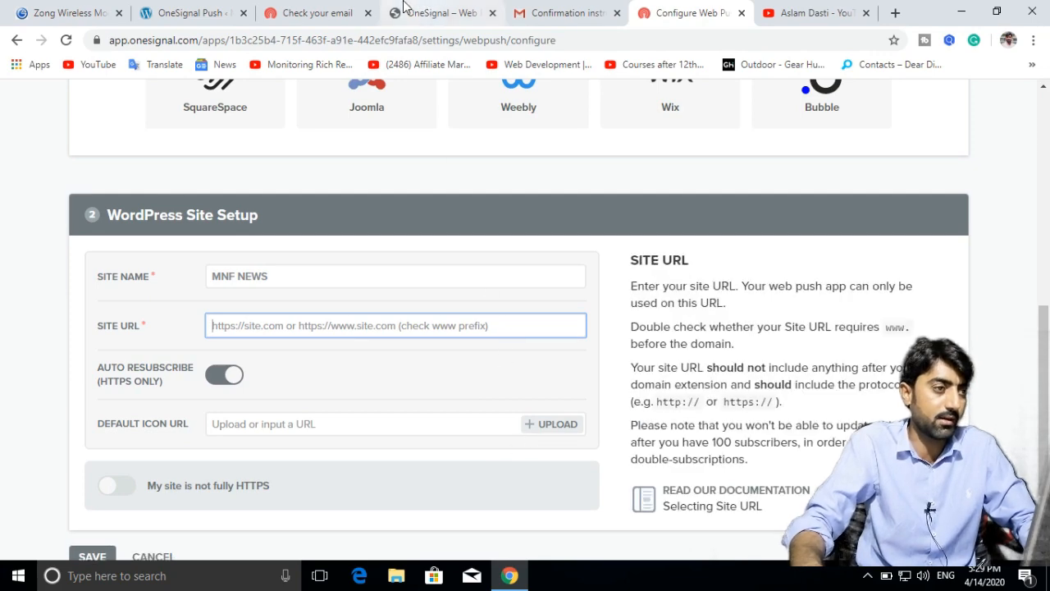
click(190, 11)
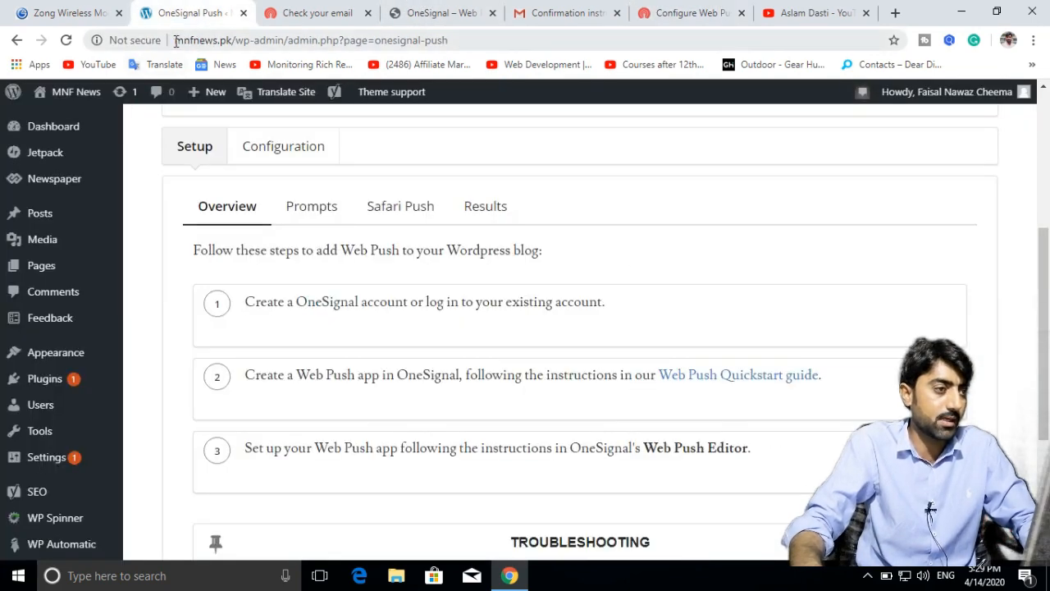
drag(175, 41, 223, 39)
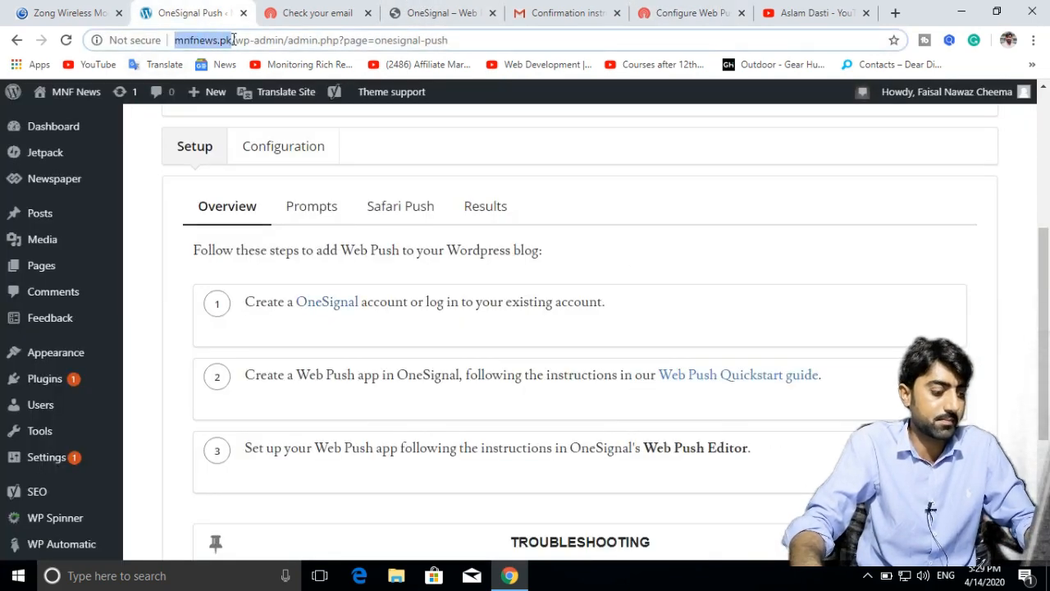
click(669, 10)
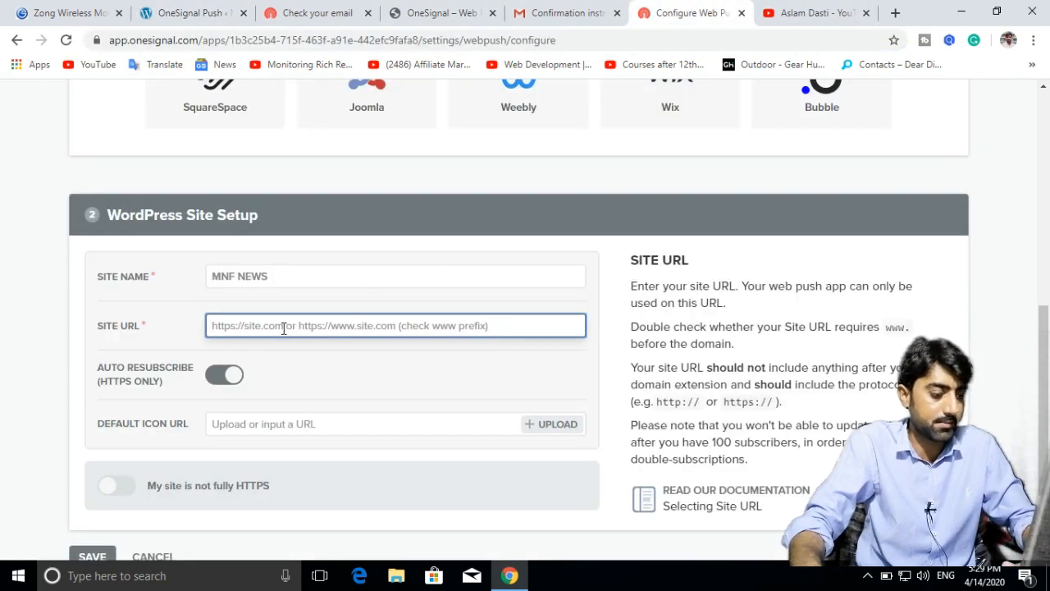
text(http://mnfnews.pk)
scroll(355, 354, down, 1)
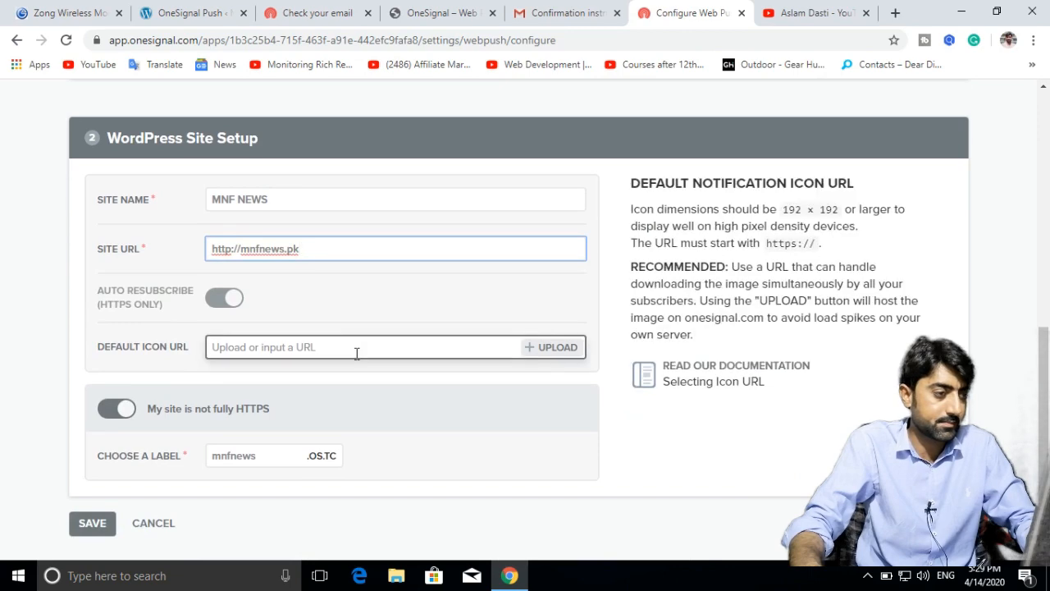
Keep mnfnews as the .OS.TC label for the site that is not fully HTTPS and save the WordPress site setup
scroll(327, 327, down, 1)
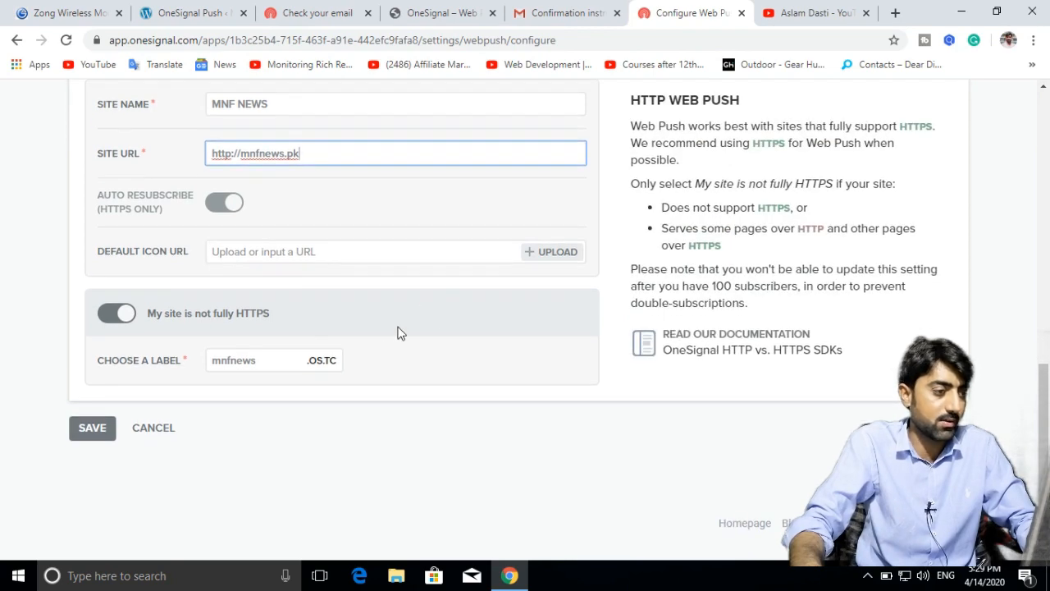
click(376, 409)
click(238, 367)
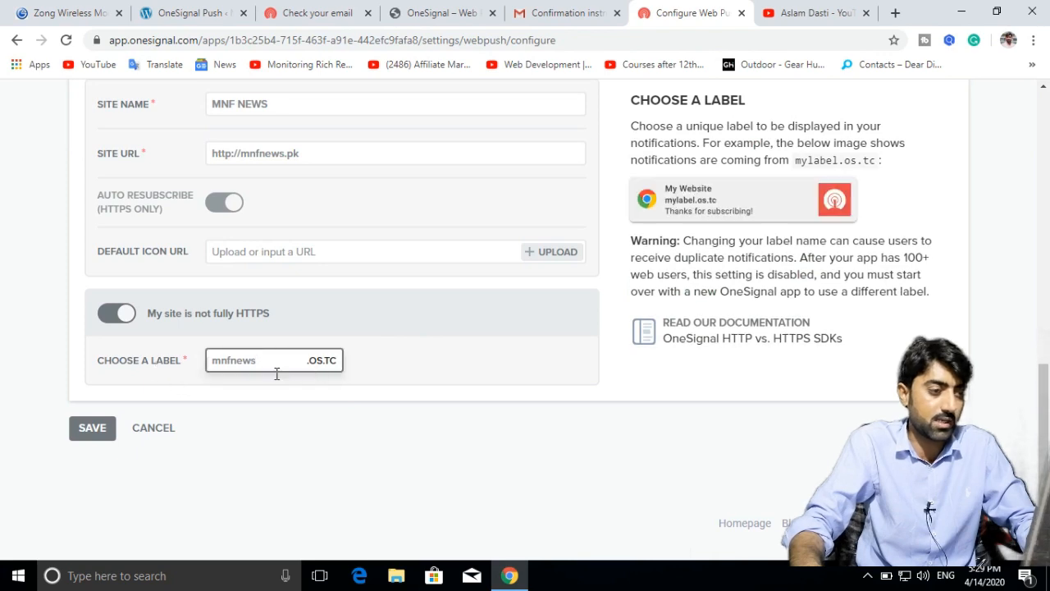
click(247, 360)
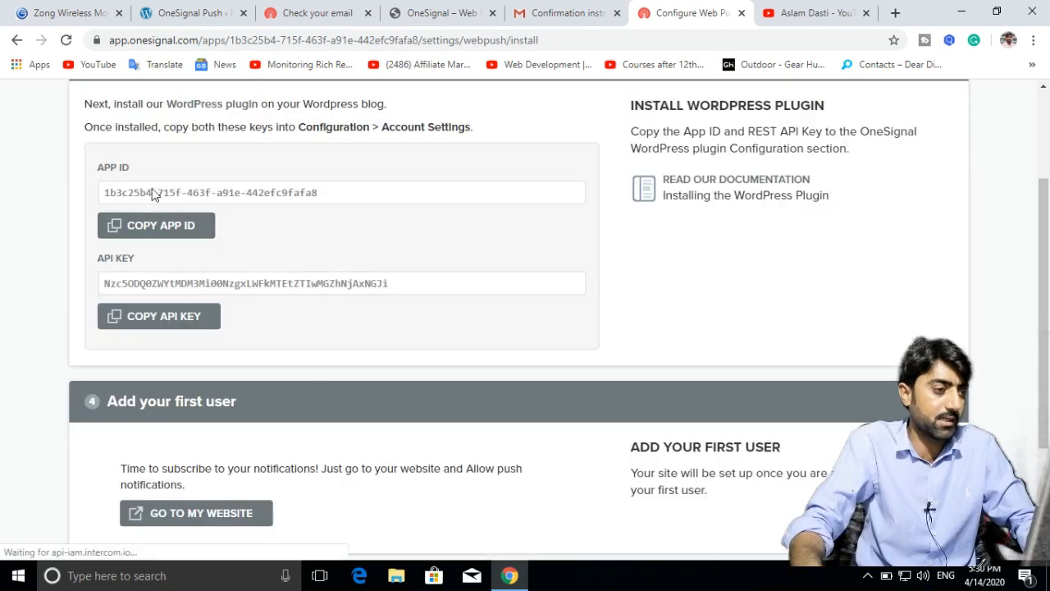
Copy the OneSignal App ID and close the WordPress.org page of the OneSignal plugin
click(158, 229)
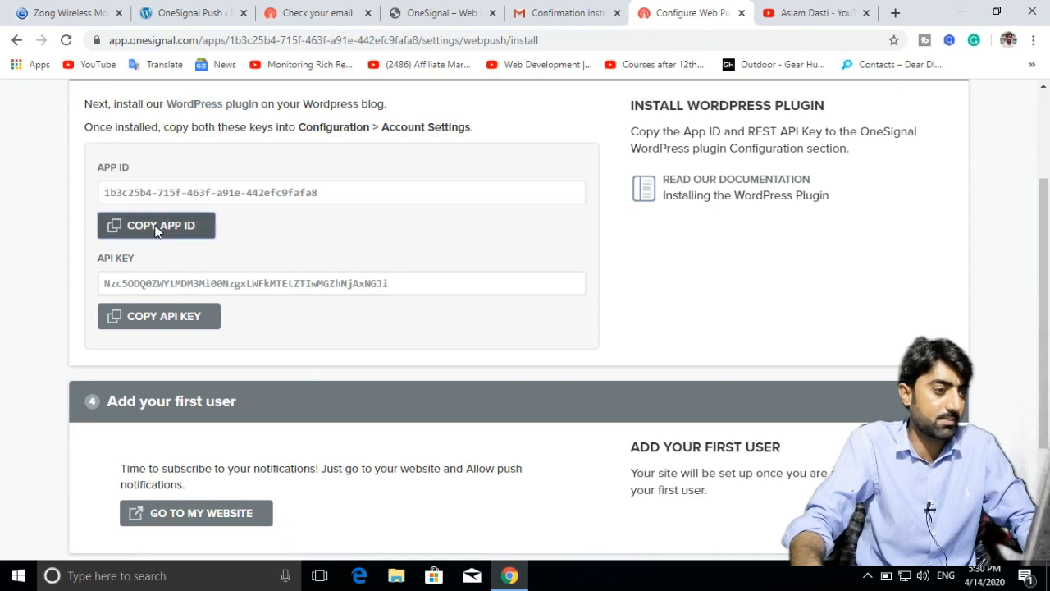
click(443, 13)
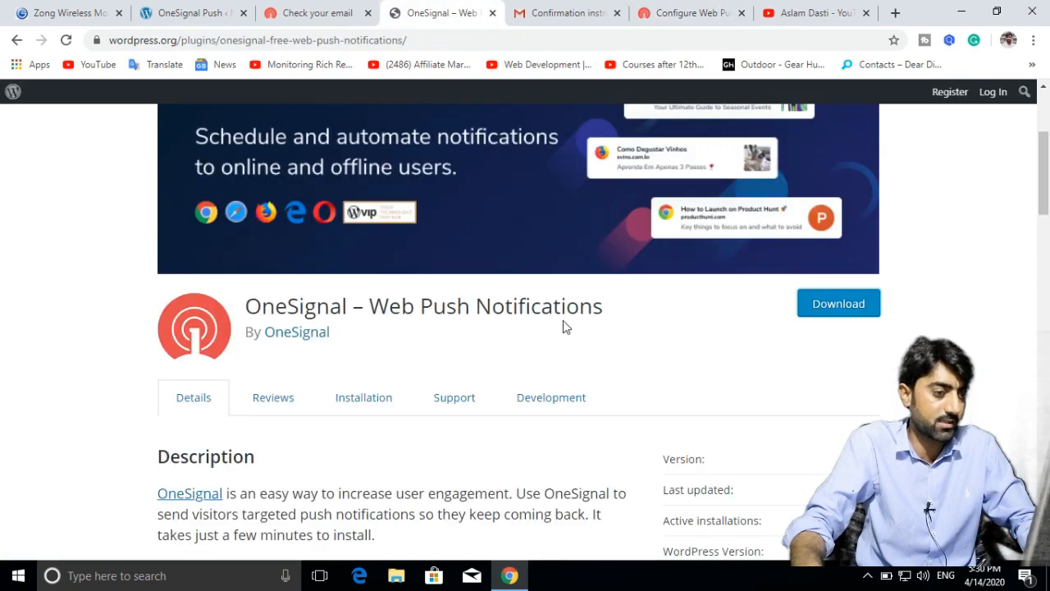
scroll(563, 320, down, 5)
scroll(562, 319, up, 6)
click(335, 13)
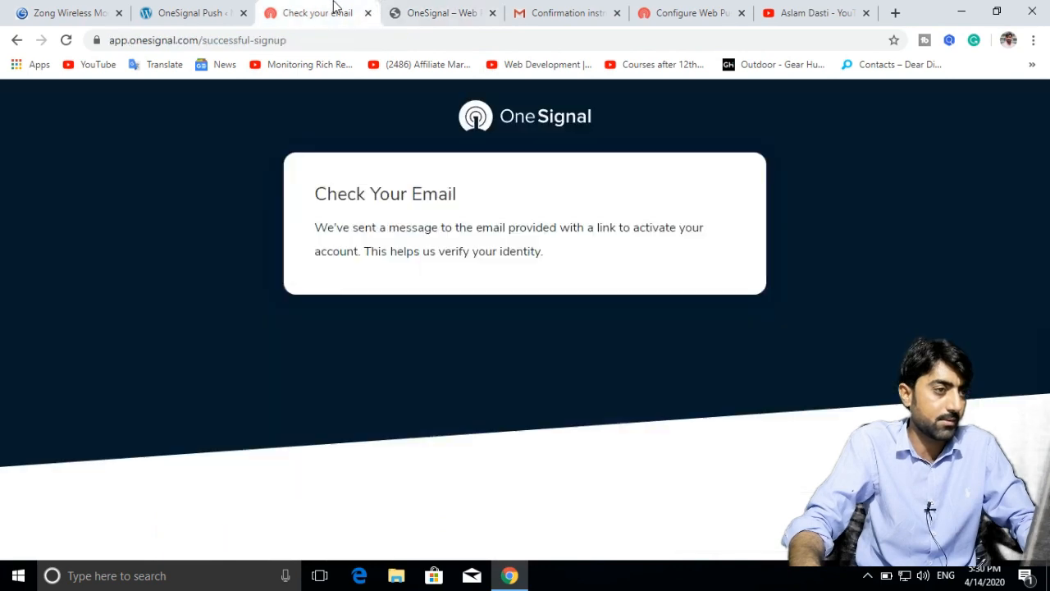
click(492, 12)
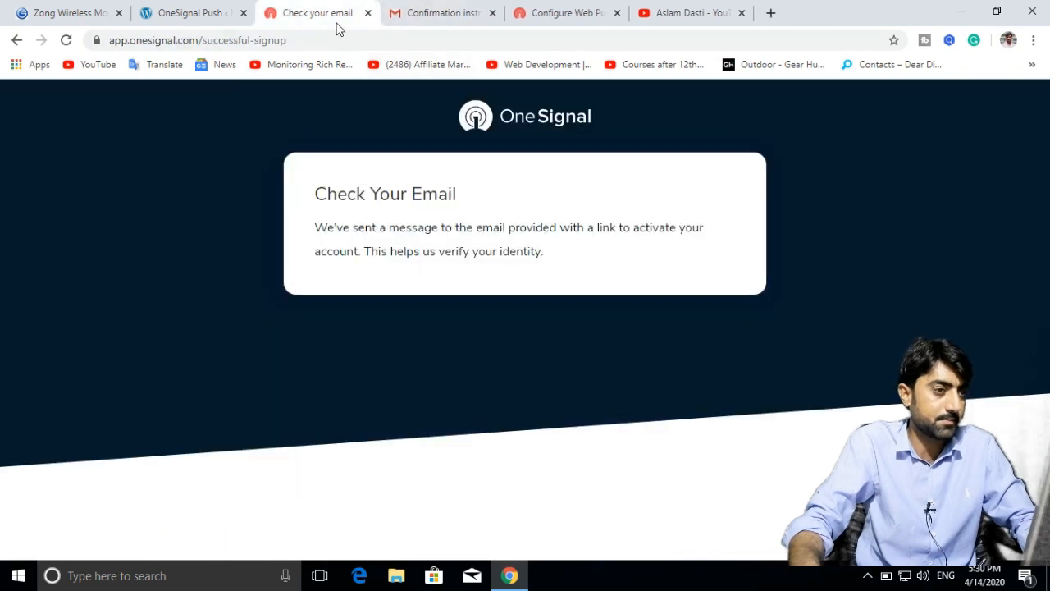
Paste the App ID into the account settings of the OneSignal plugin's configuration in WordPress
click(227, 13)
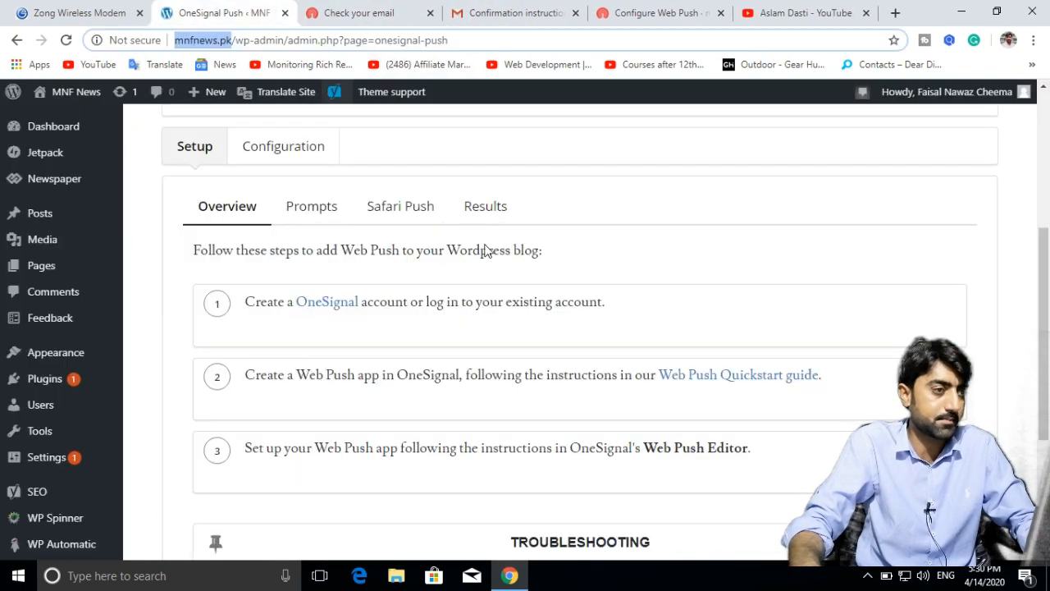
click(293, 150)
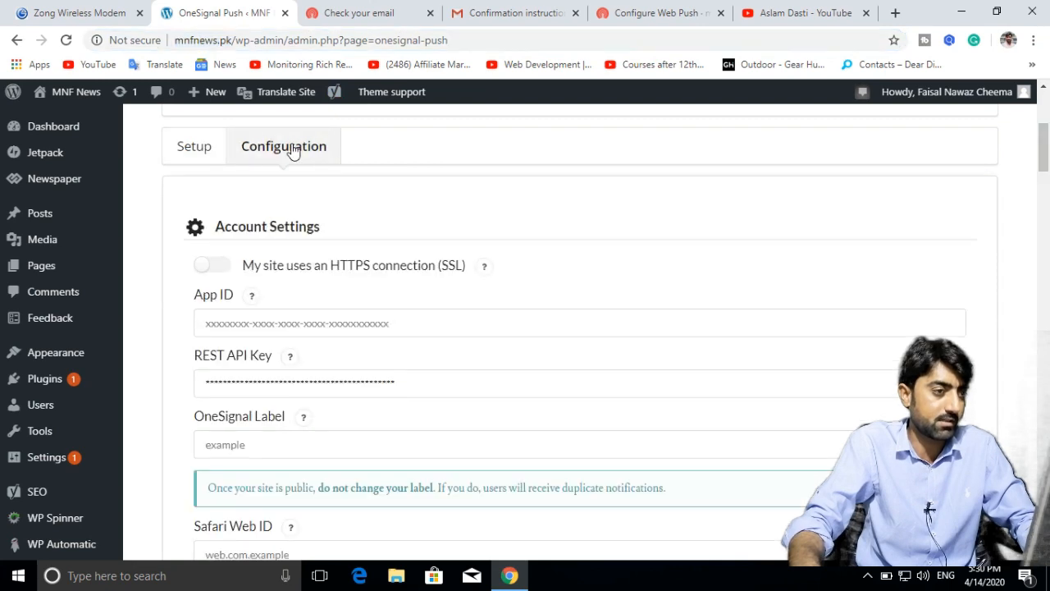
click(318, 330)
key(ctrl+v)
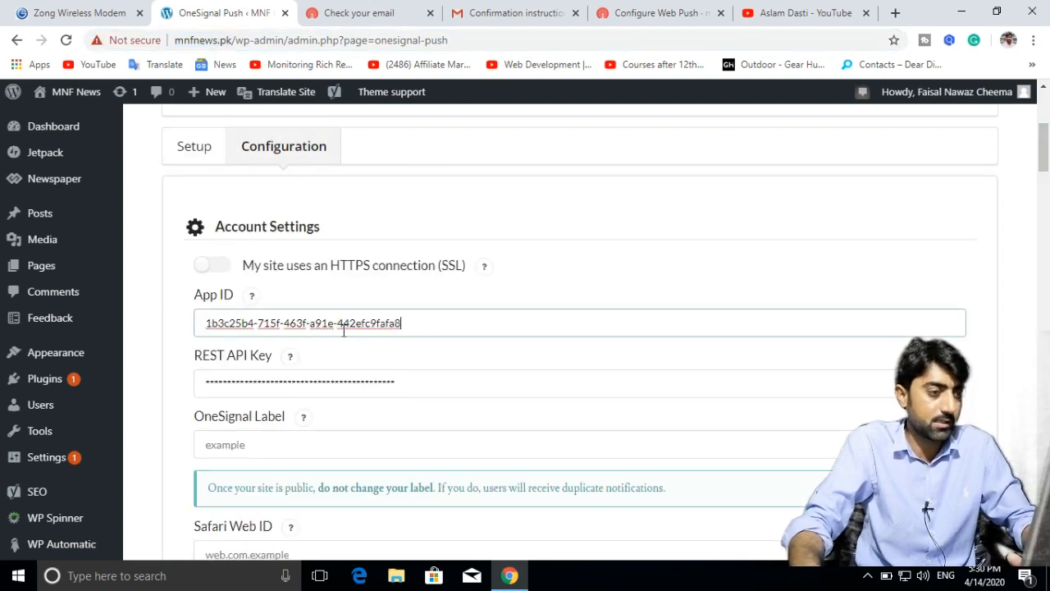
Copy the API key from OneSignal and replace the REST API Key in the WordPress plugin's account settings with it
click(673, 10)
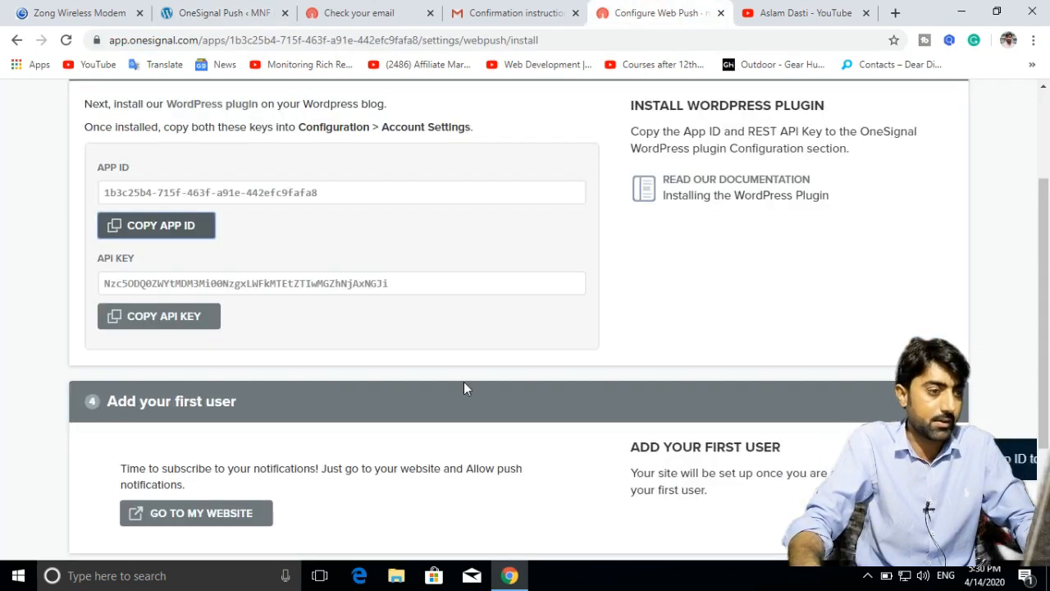
click(140, 317)
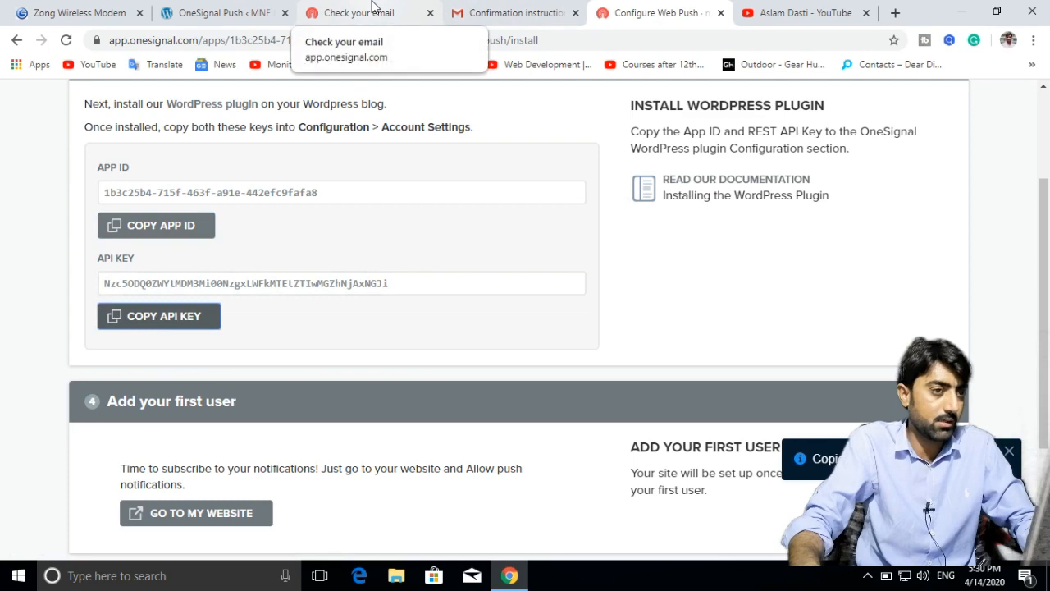
click(275, 10)
scroll(416, 353, down, 2)
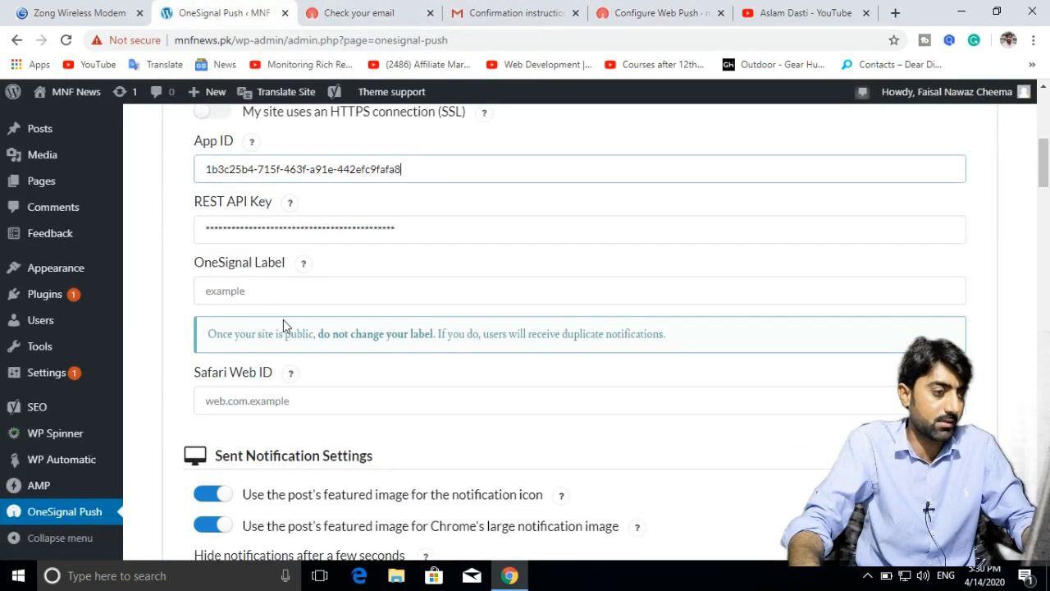
click(293, 290)
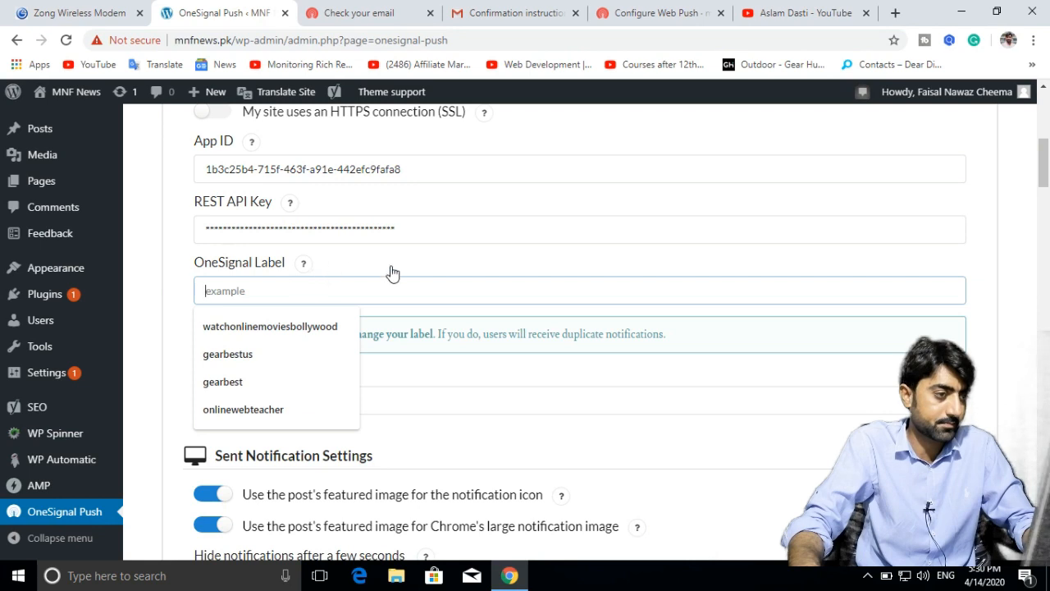
scroll(391, 274, up, 1)
click(316, 306)
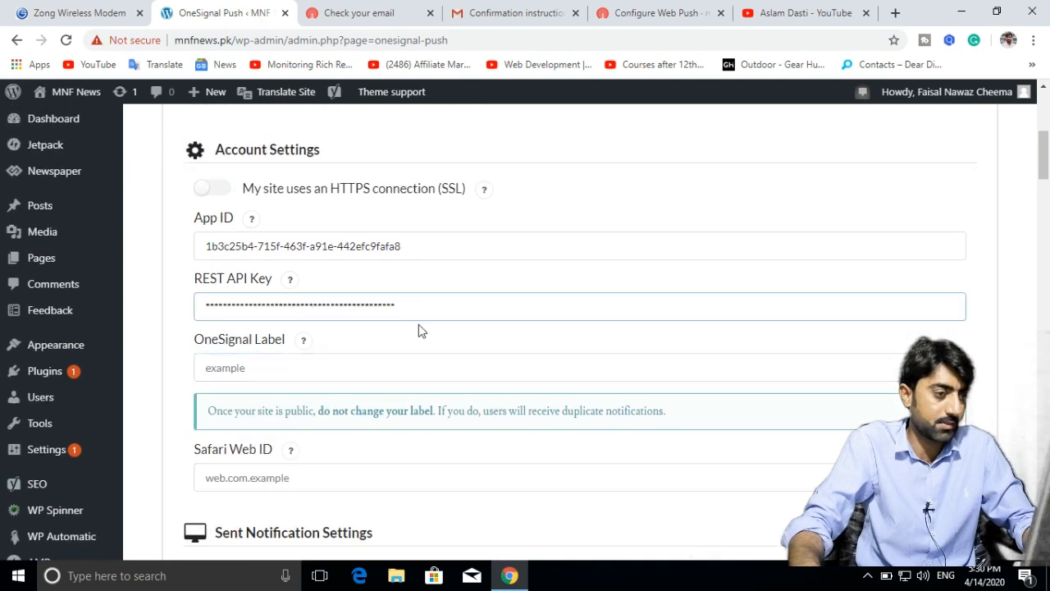
key(ctrl+a)
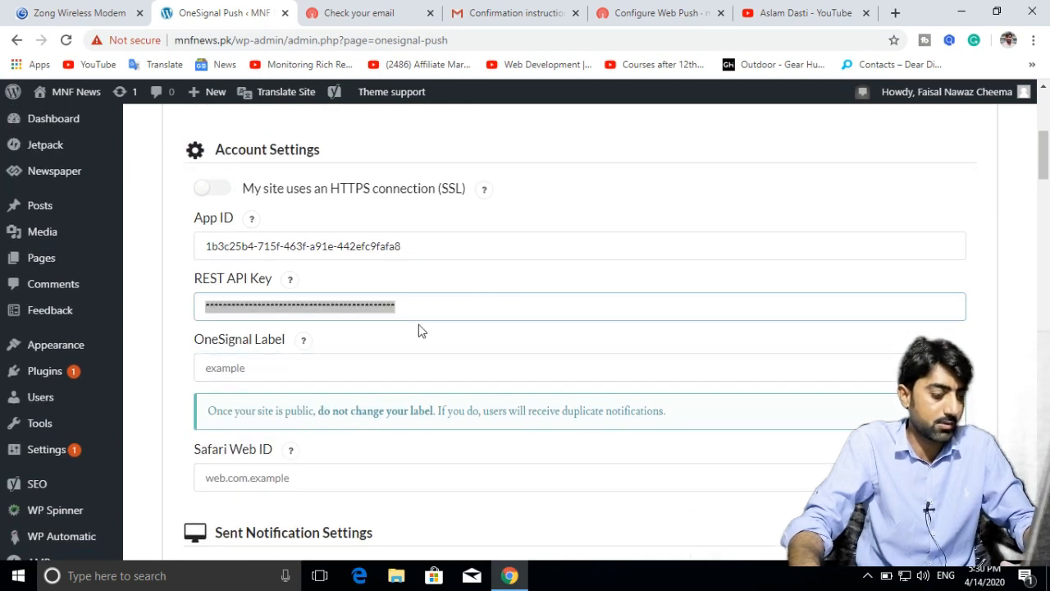
key(ctrl+v)
scroll(559, 351, down, 1)
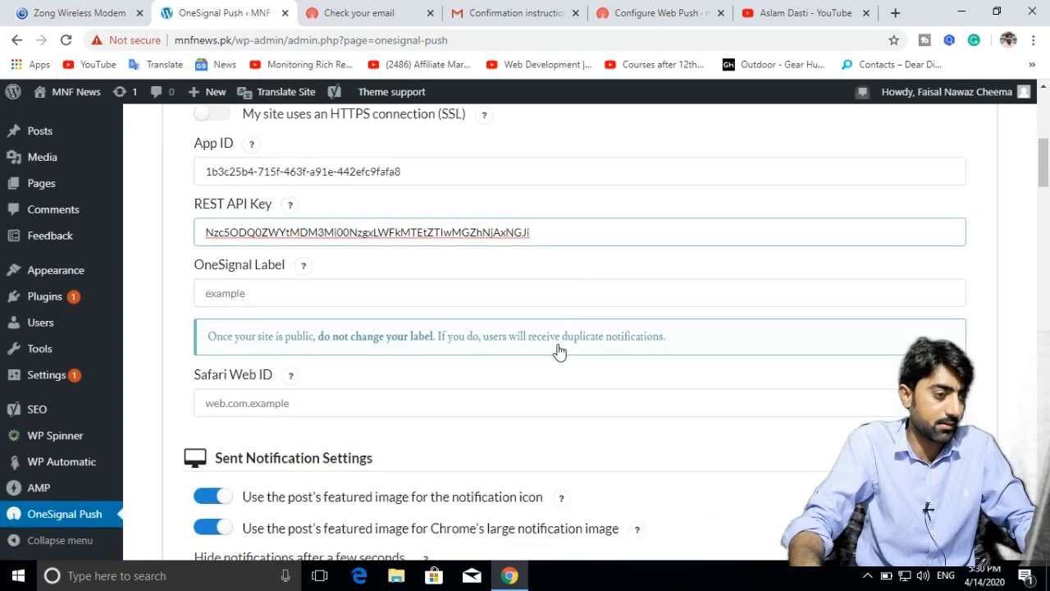
Return to OneSignal, finish the web push installation and open the Apple Safari platform's configuration
key(ctrl+5)
click(105, 438)
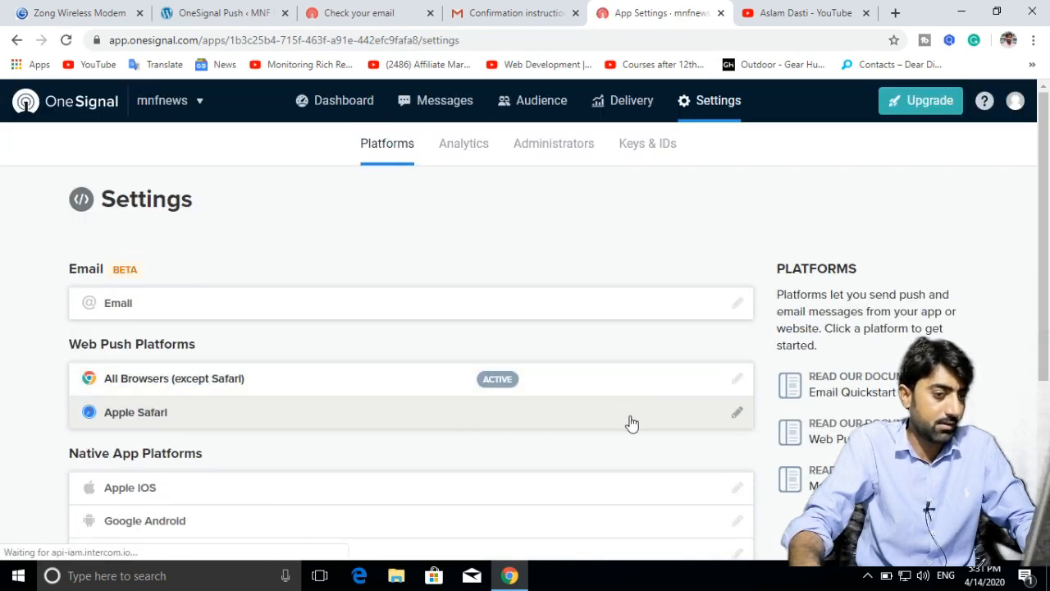
click(735, 413)
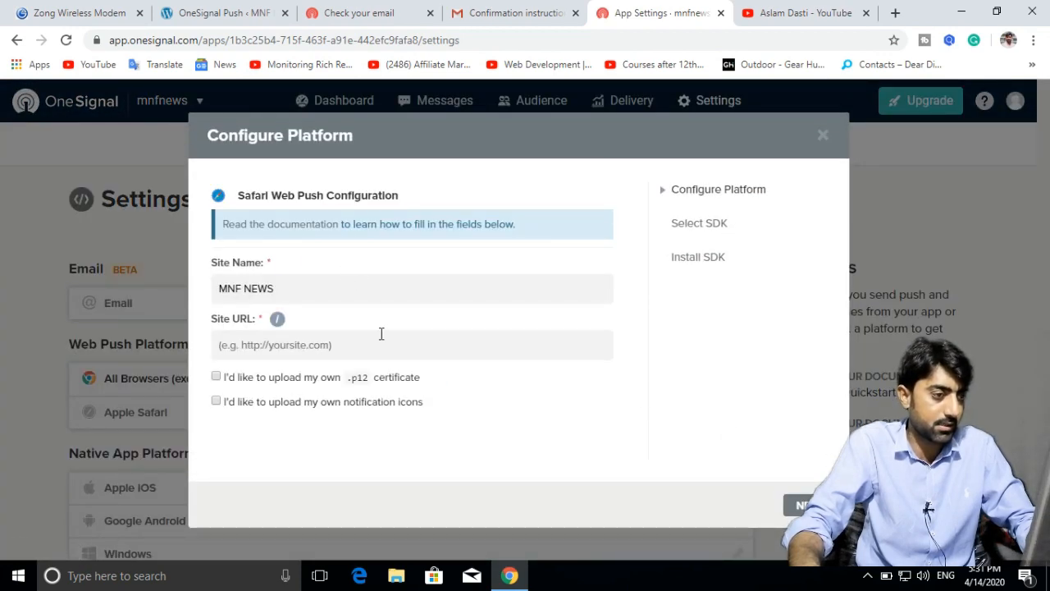
click(318, 341)
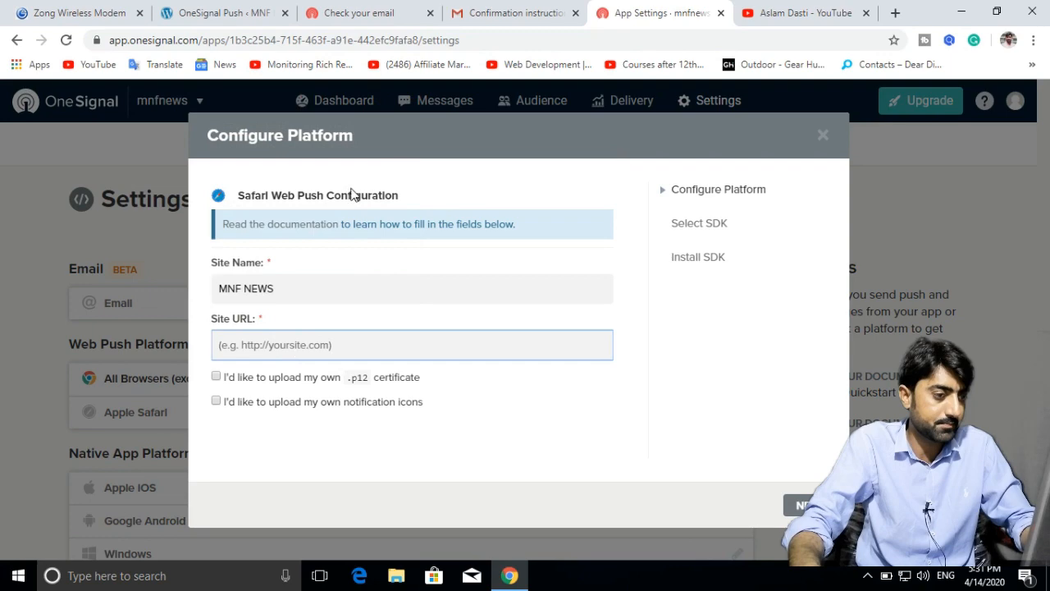
click(220, 10)
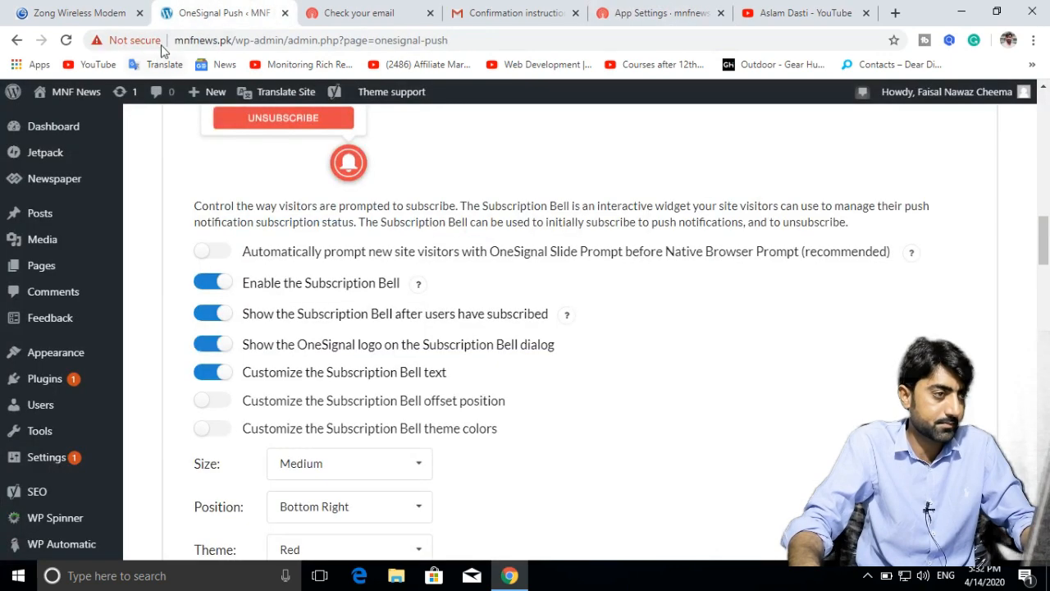
drag(174, 40, 233, 40)
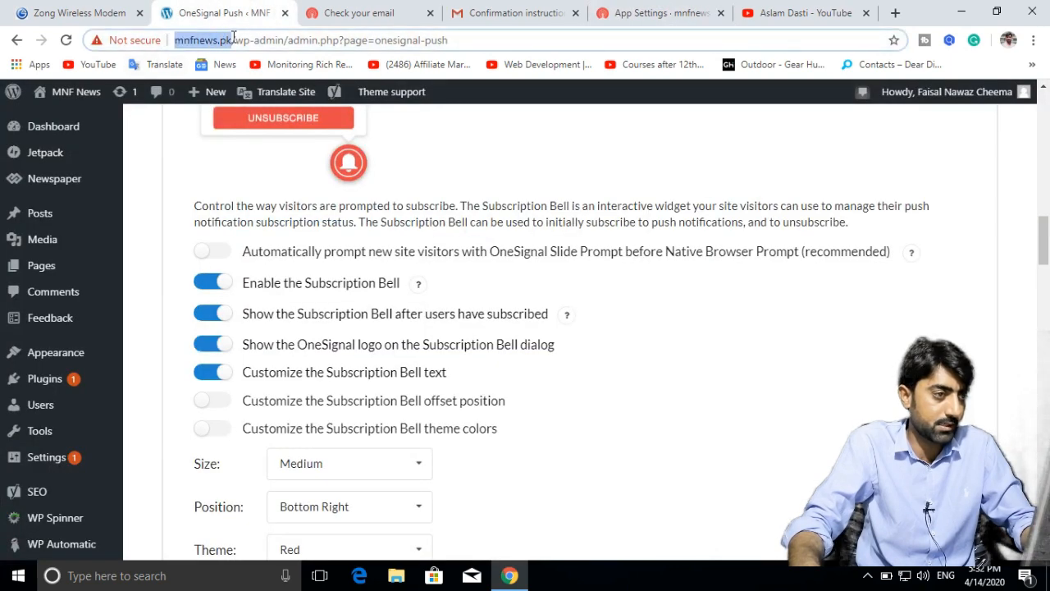
click(656, 13)
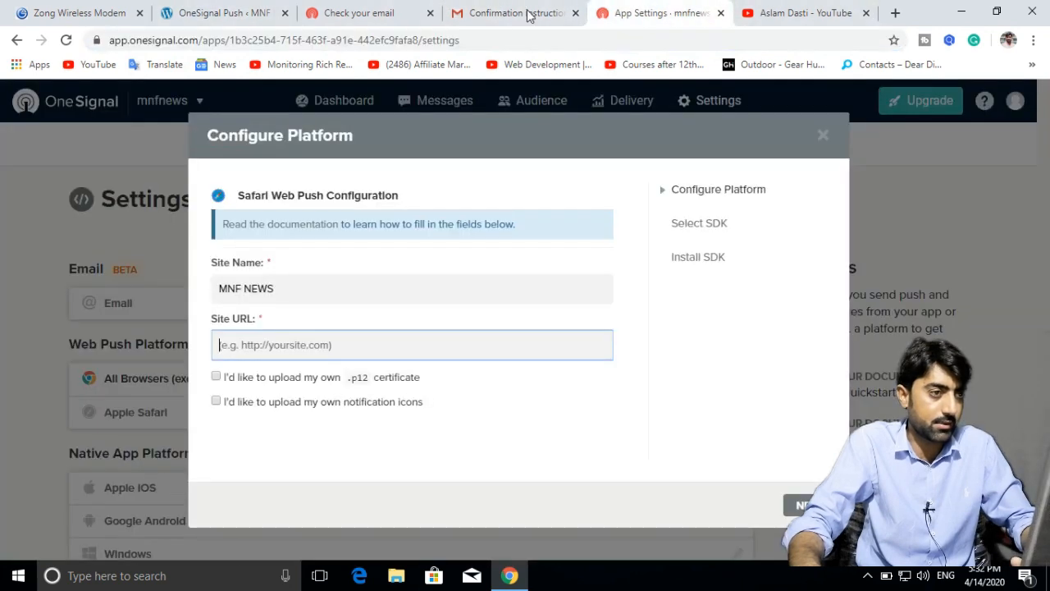
click(297, 345)
key(ctrl+v)
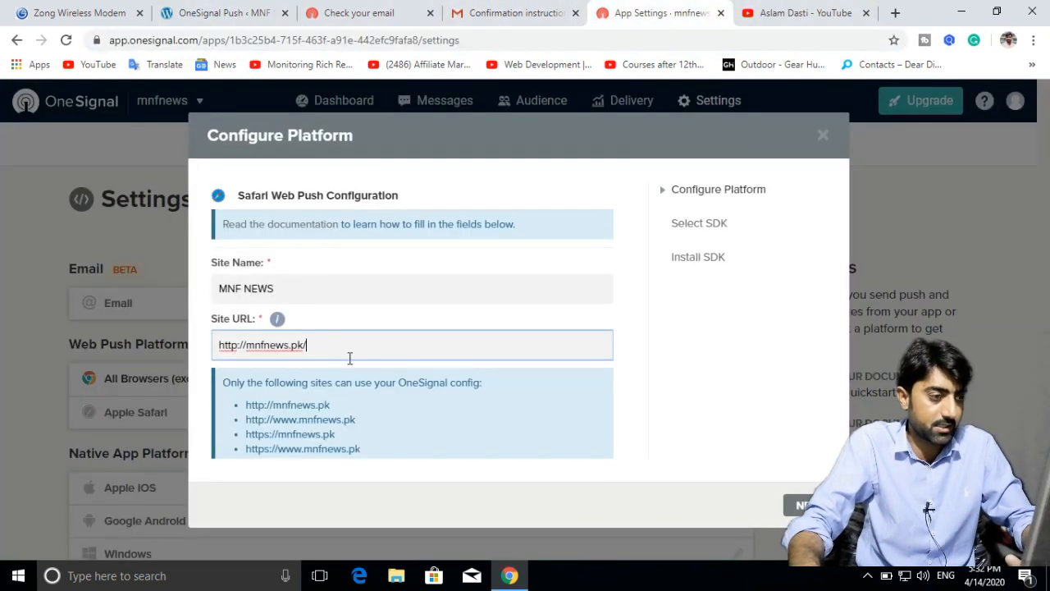
click(302, 406)
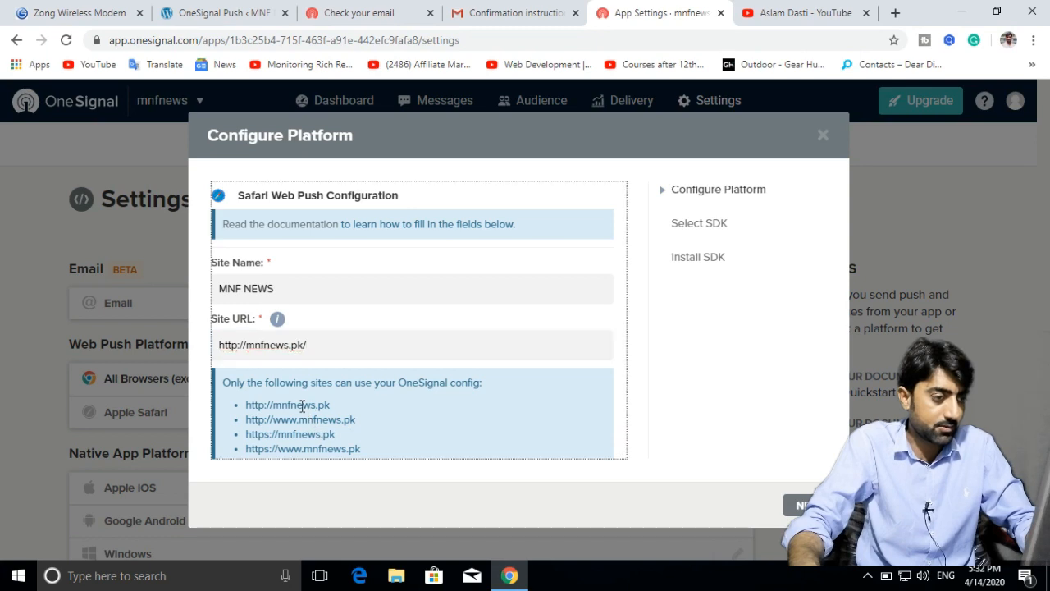
click(366, 338)
key(BackSpace)
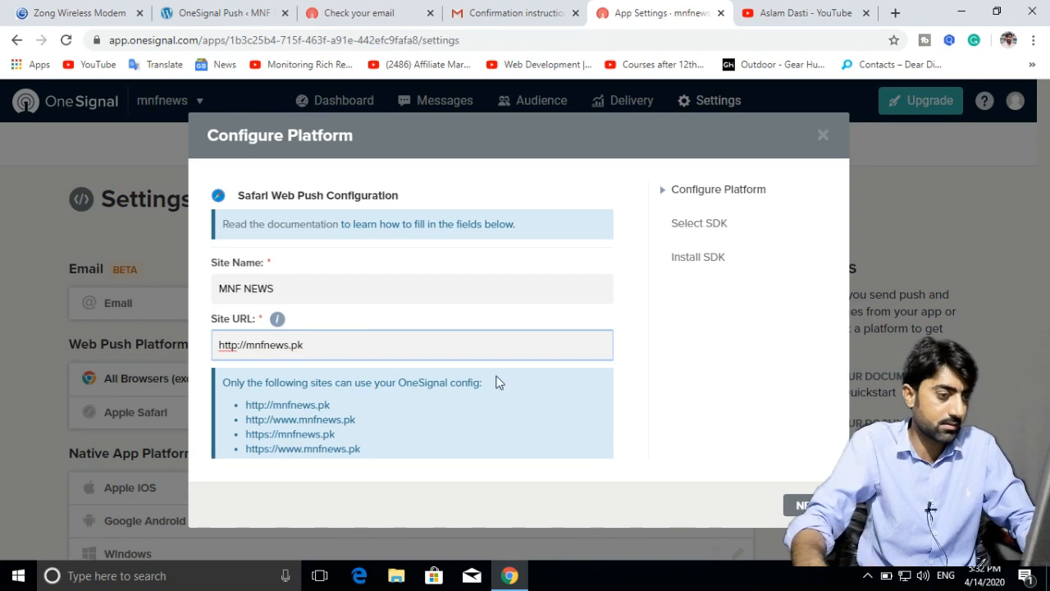
Continue the Safari configuration with Web Push as the target SDK and proceed to the SDK installation details
click(525, 386)
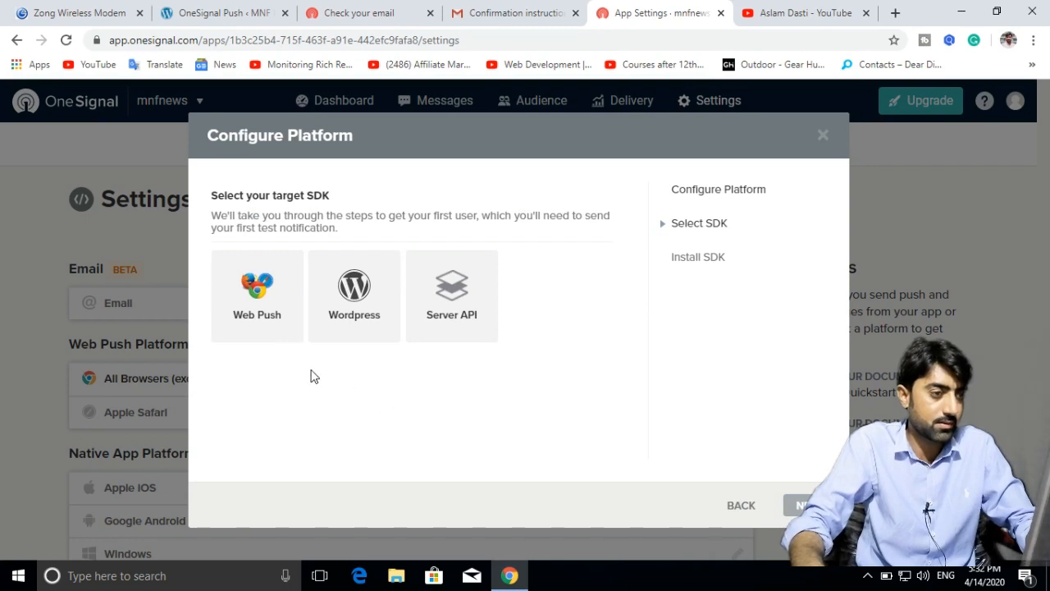
click(277, 307)
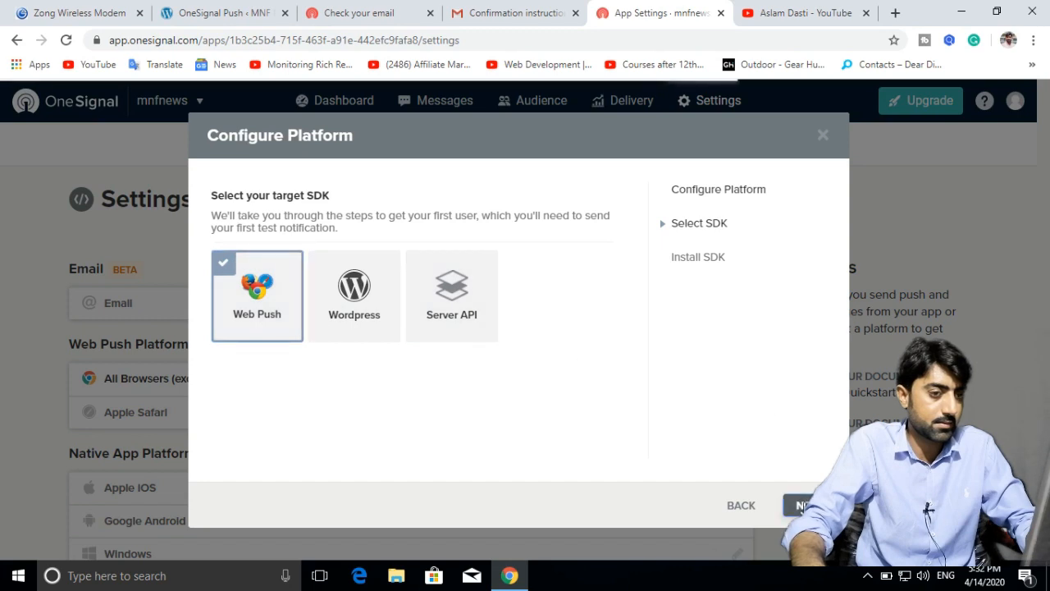
click(804, 505)
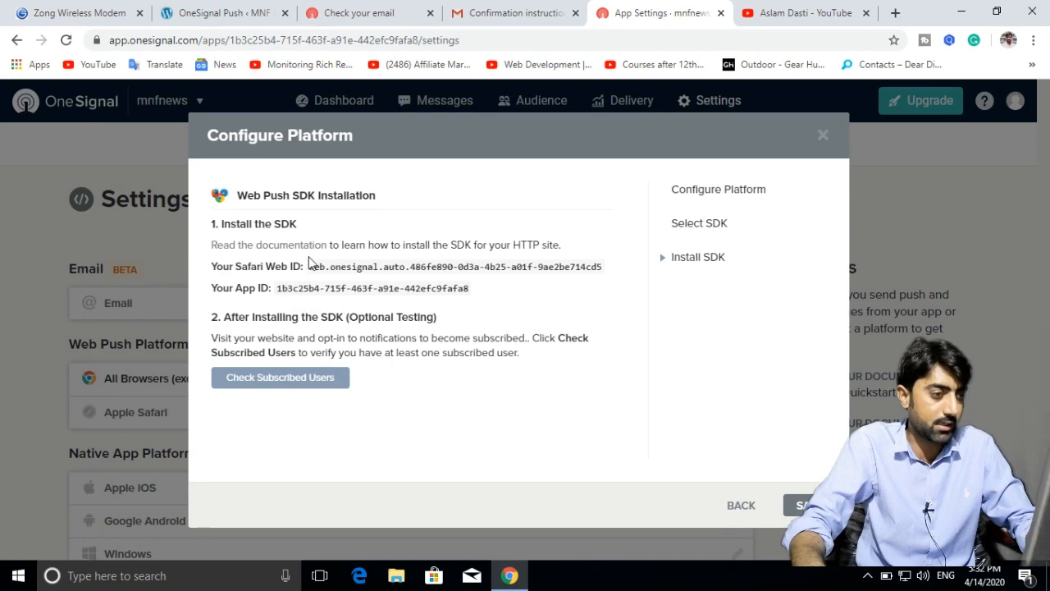
Return to the OneSignal plugin's configuration in WordPress and save its settings
key(ctrl+2)
scroll(464, 361, down, 4)
scroll(465, 361, down, 12)
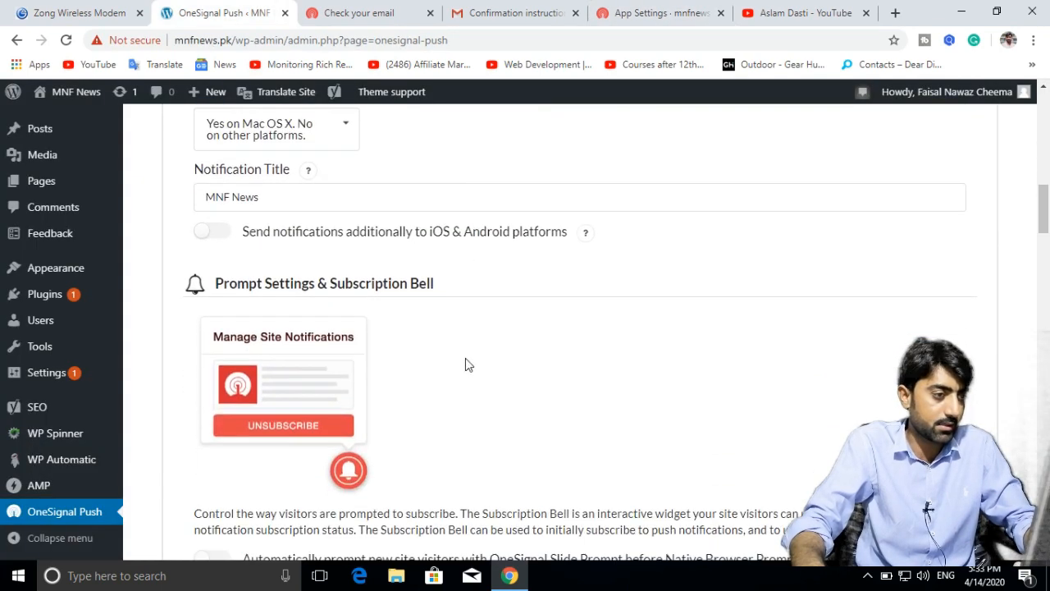
scroll(464, 358, down, 15)
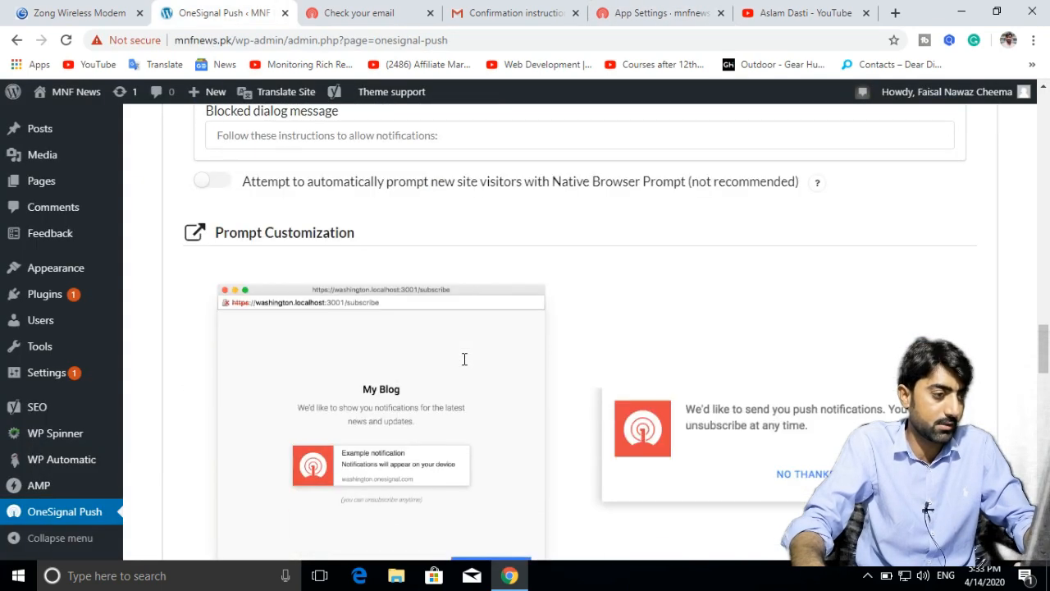
scroll(463, 358, down, 10)
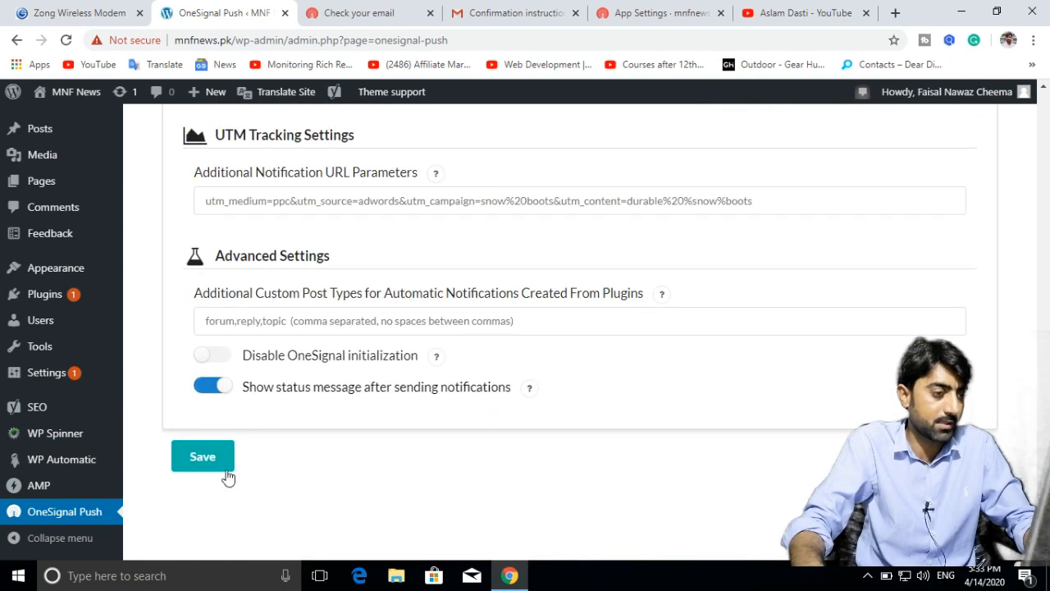
click(209, 467)
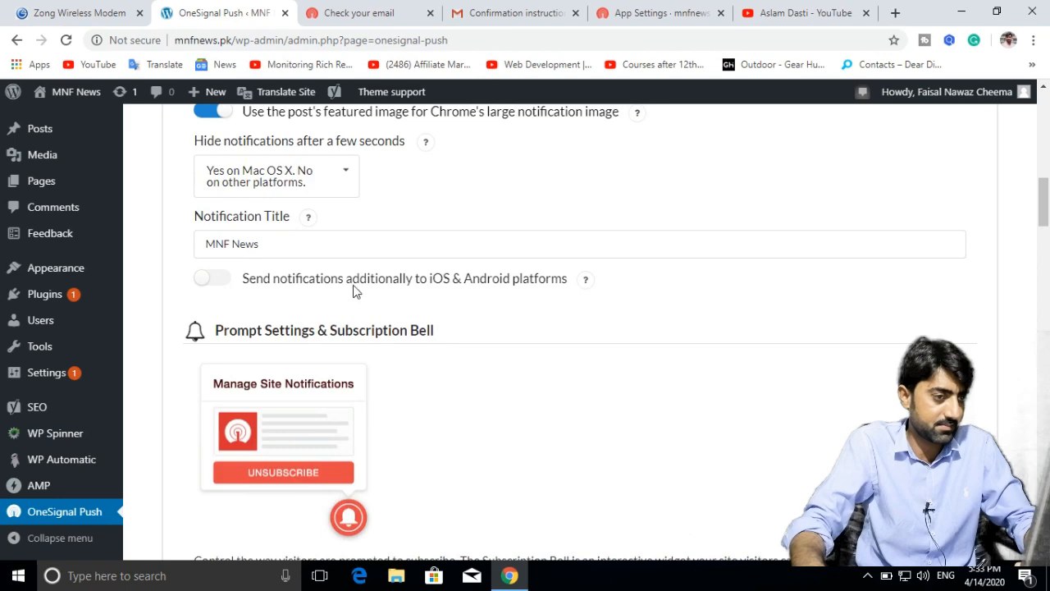
Enable sending notifications additionally to iOS & Android platforms in the plugin's Sent Notification Settings
click(219, 283)
scroll(386, 318, down, 5)
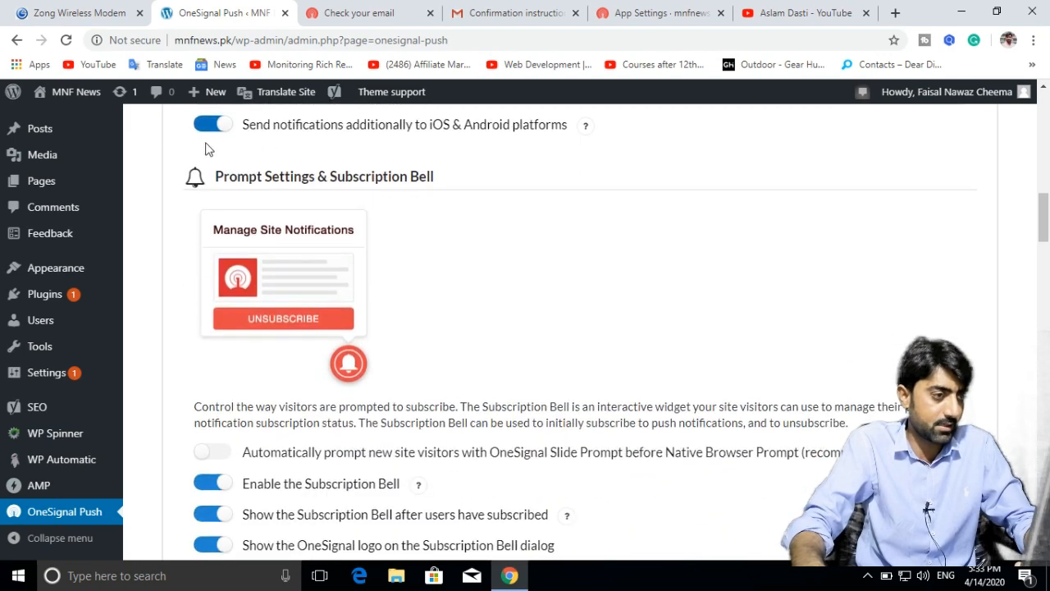